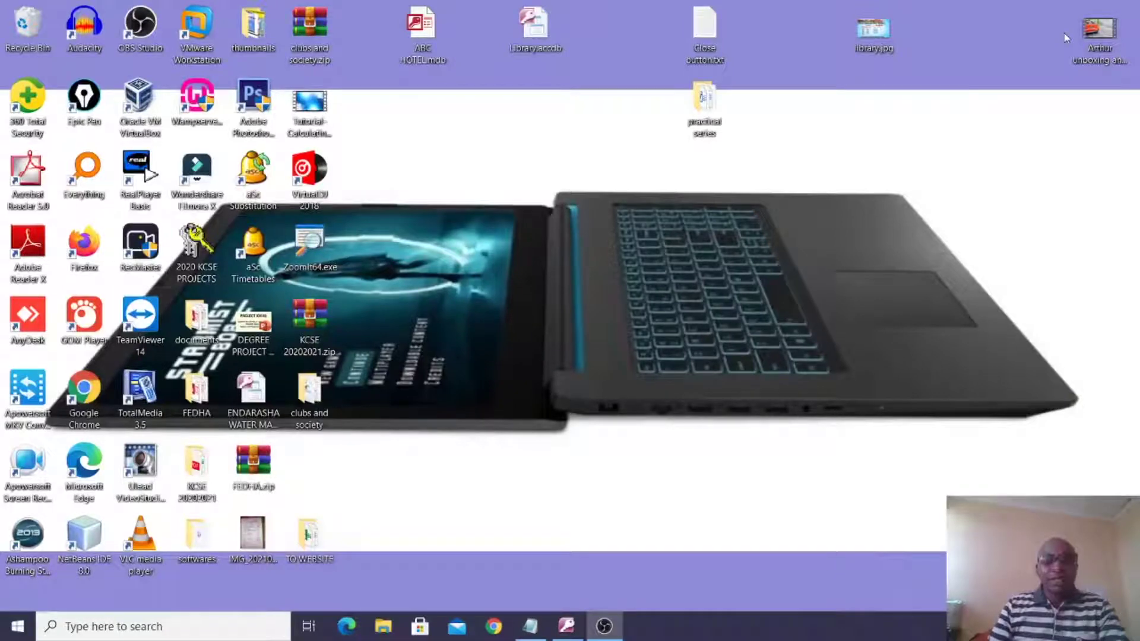
Step: Open the Reminders database and bring up tblJobs in Design View
click(567, 626)
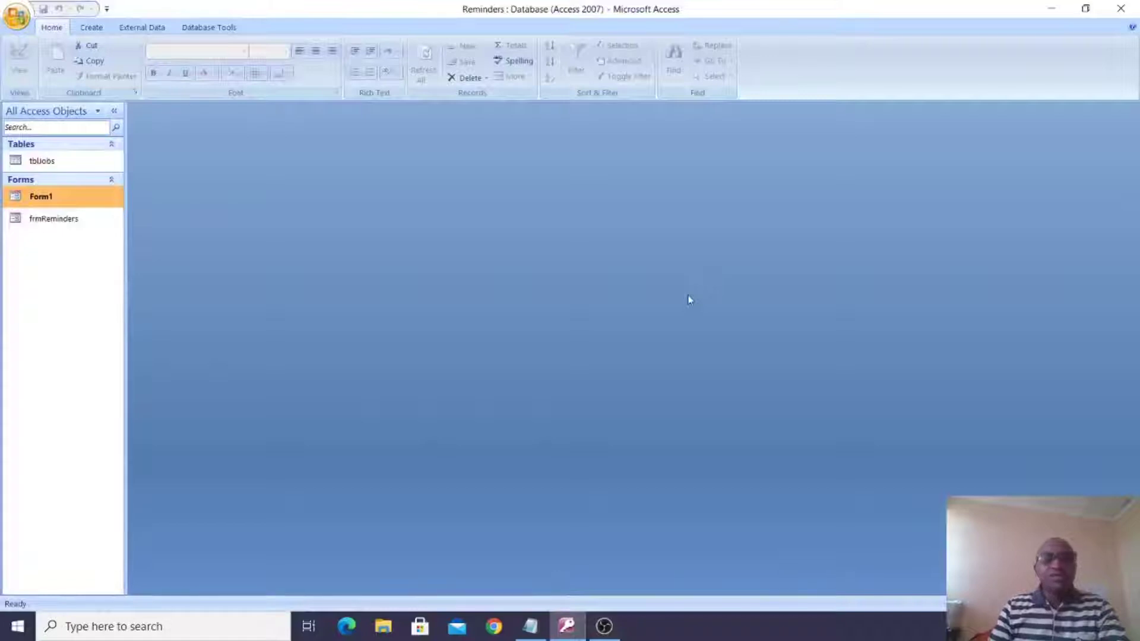
click(60, 169)
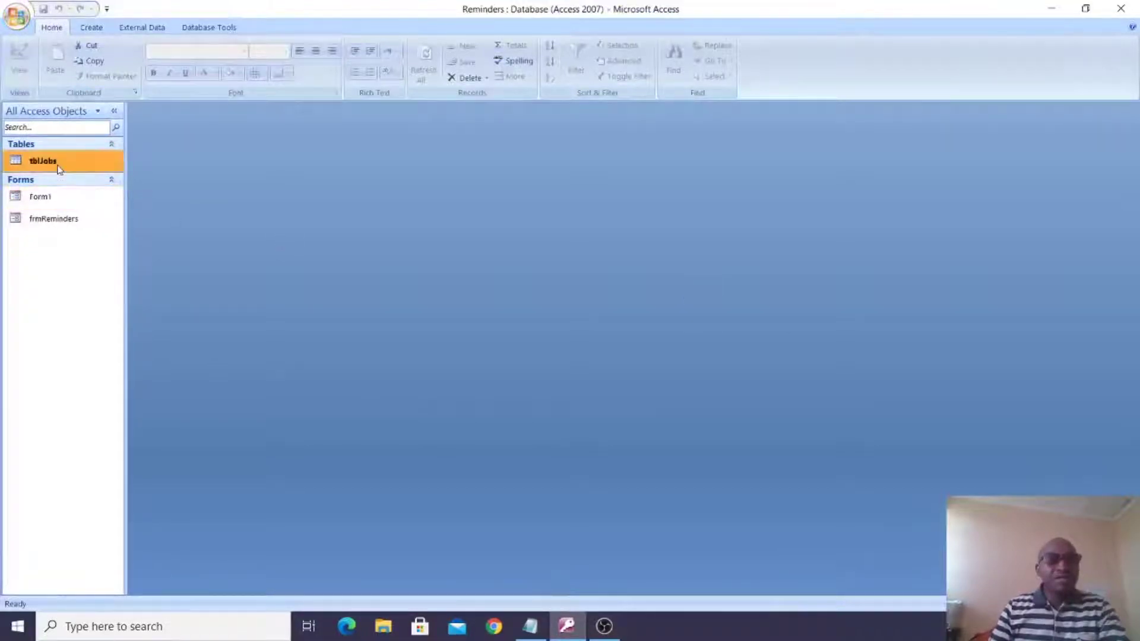
right_click(59, 168)
click(100, 181)
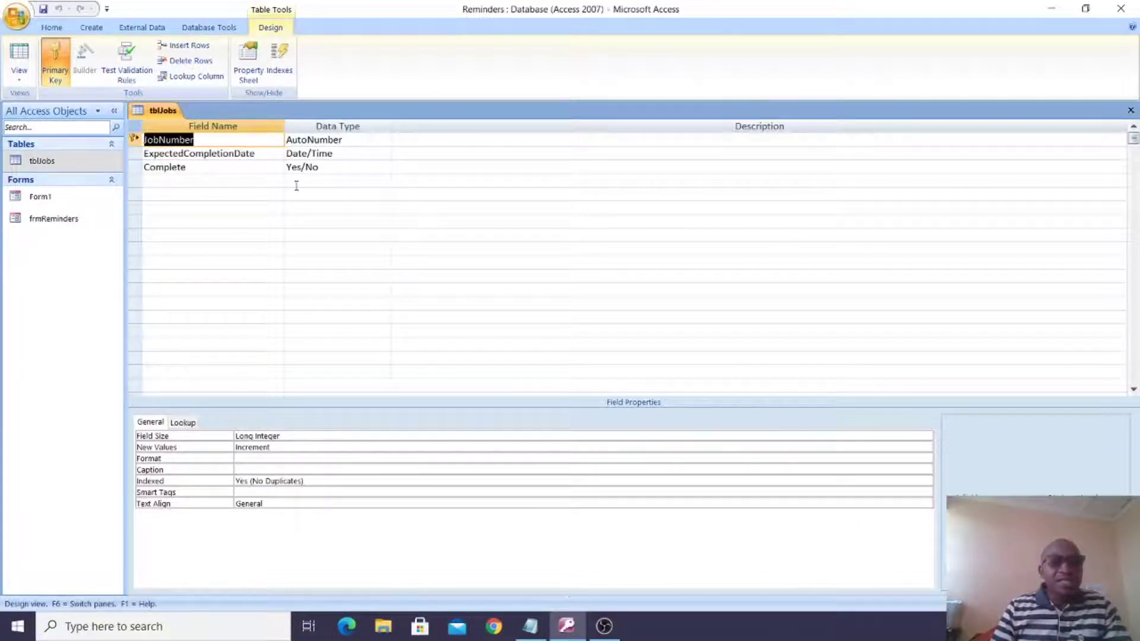
Step: View tblJobs as a datasheet, auto-fit the ExpectedCompletionDate column, then close the table
click(19, 54)
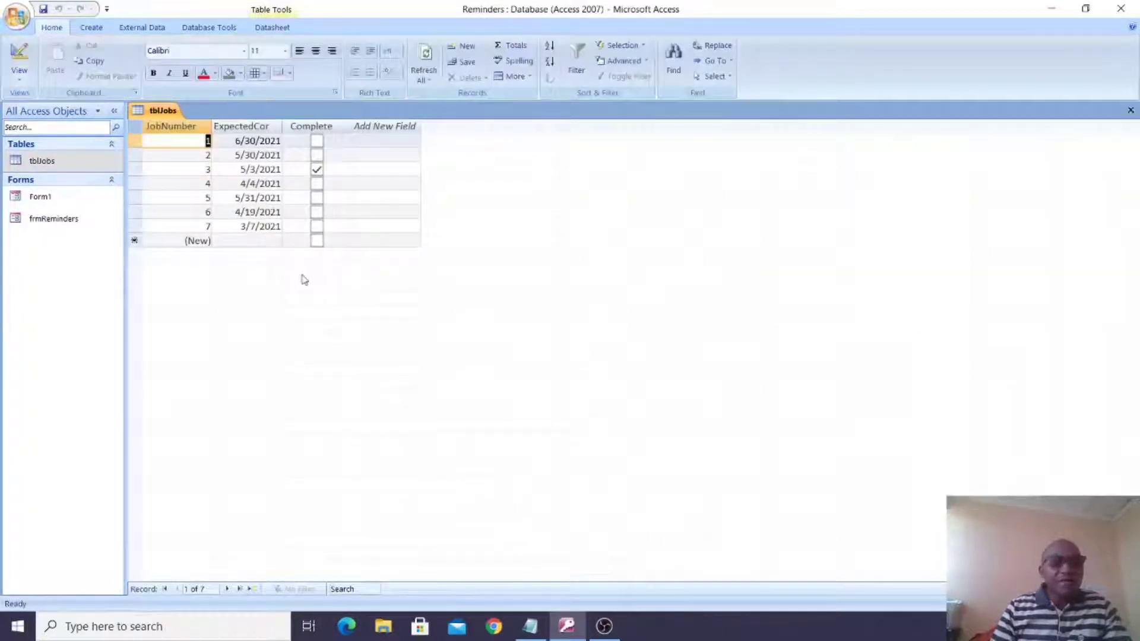
double_click(284, 127)
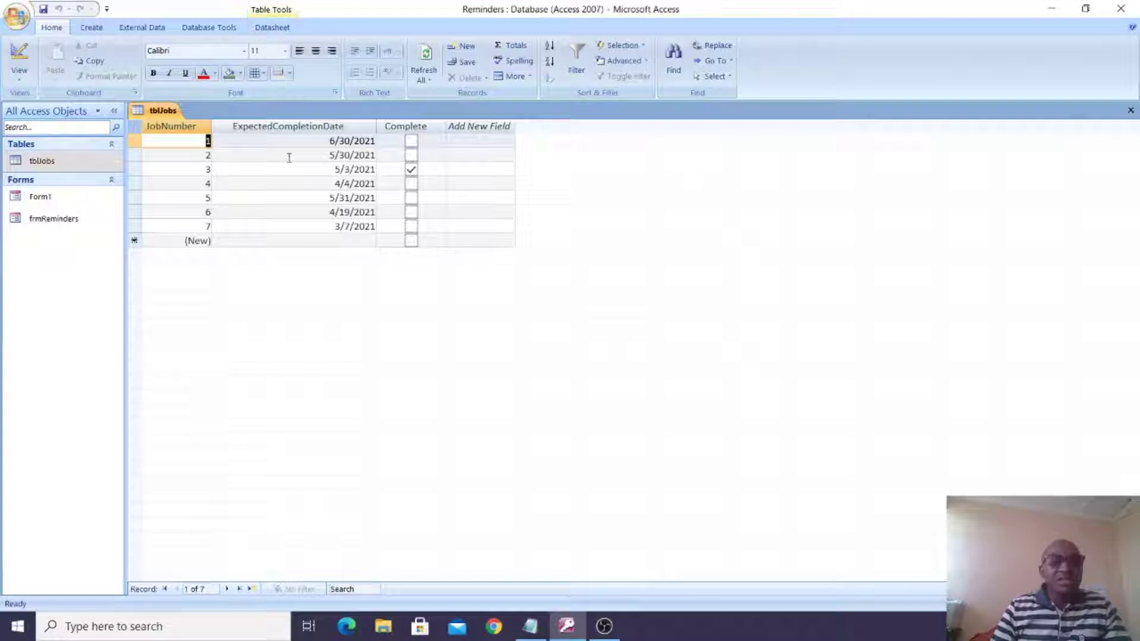
drag(295, 155, 376, 155)
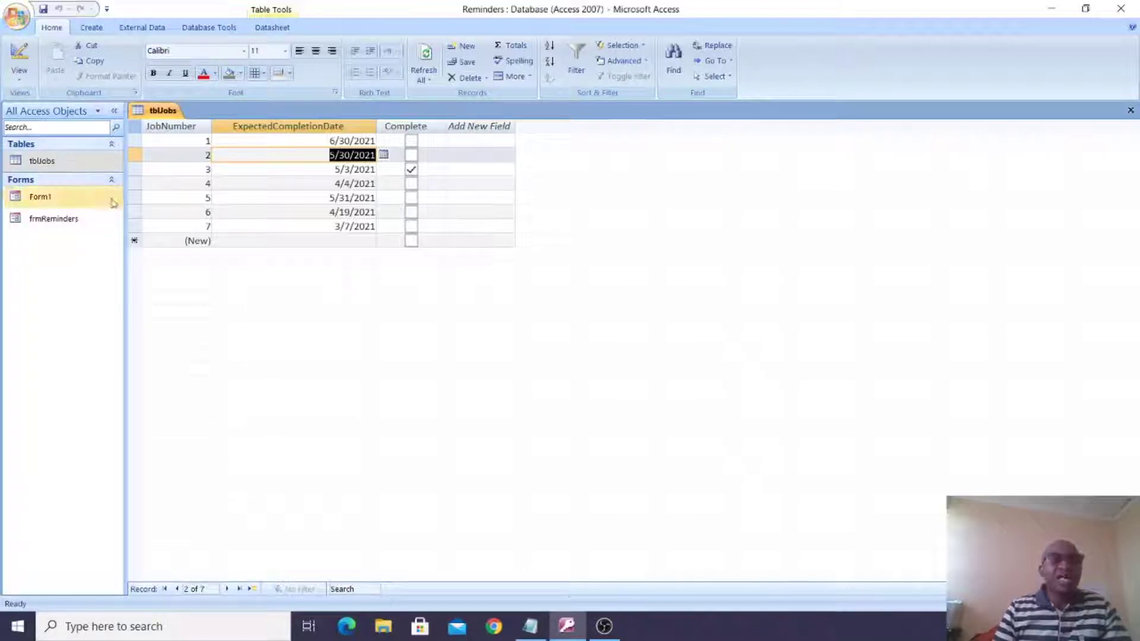
click(1131, 110)
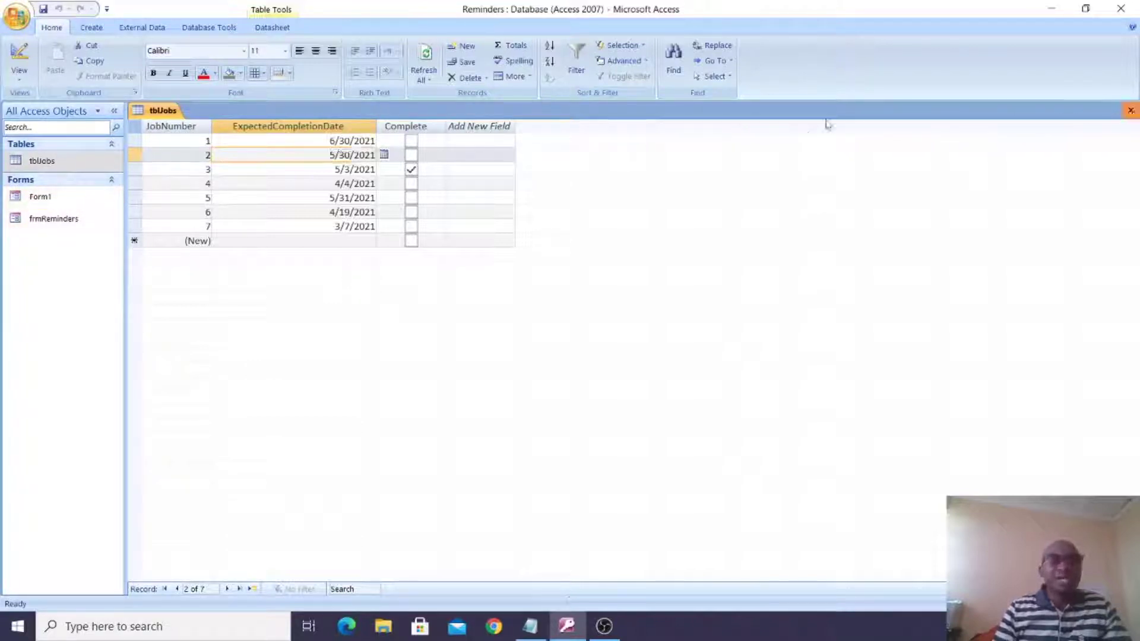
Step: Save the tblJobs layout, open Form1, and accept the reminder to view uncompleted jobs
click(518, 352)
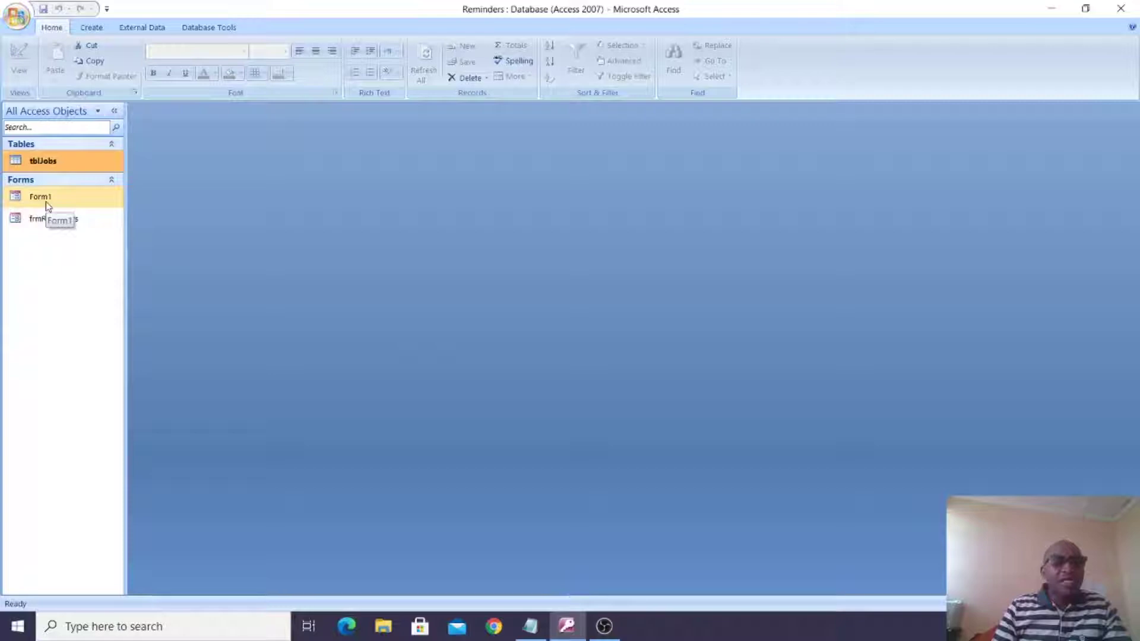
double_click(50, 201)
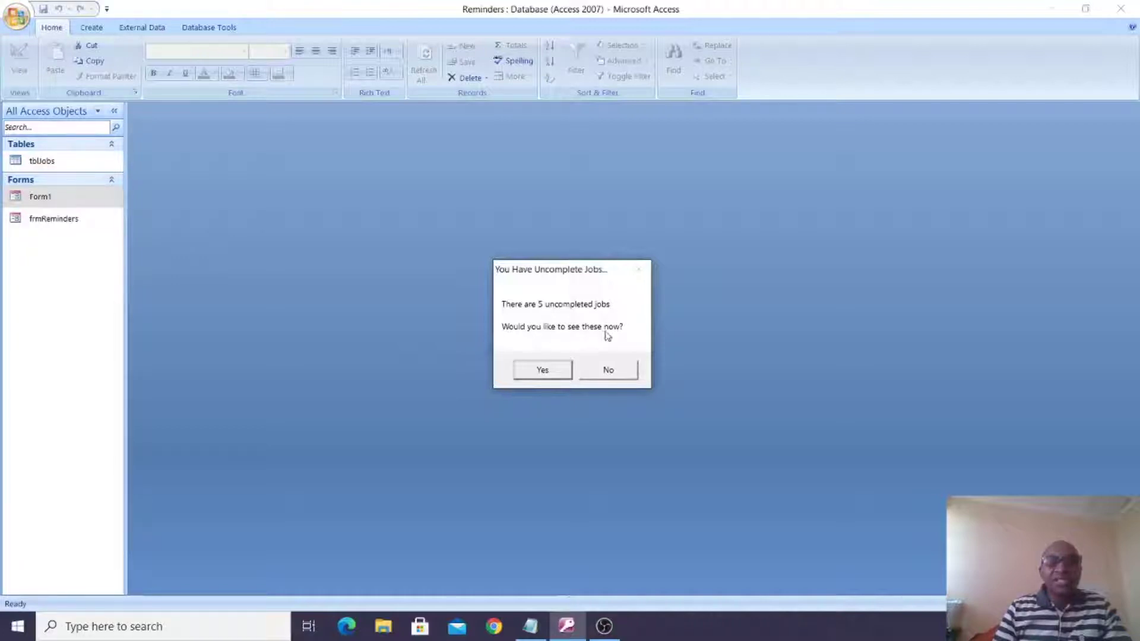
click(543, 370)
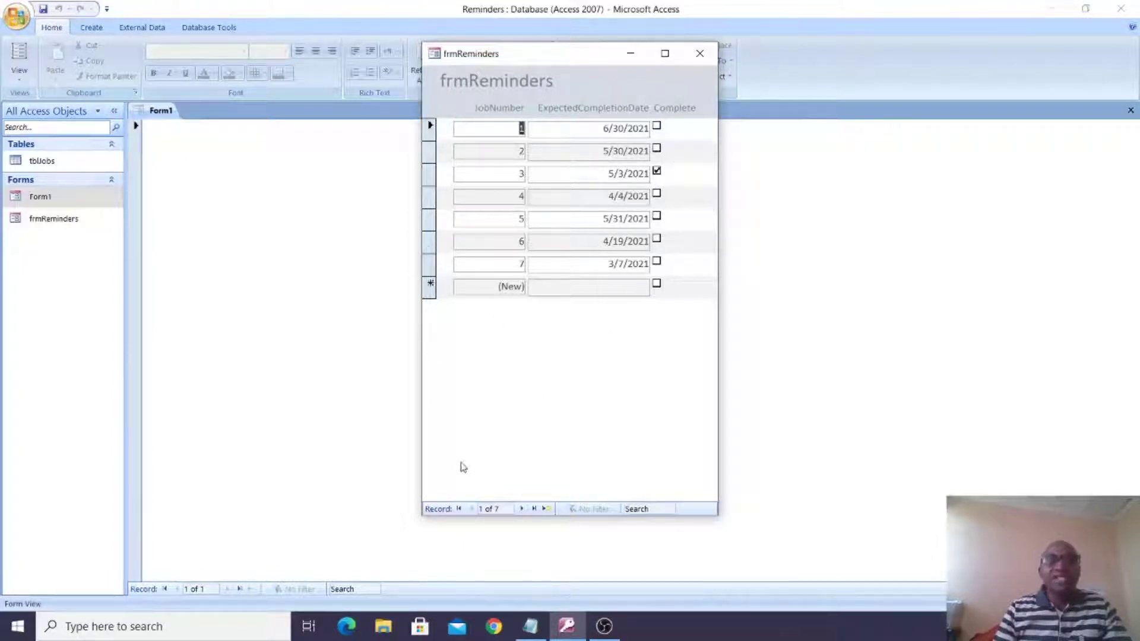
Step: Tick Complete for jobs 4, 5, 2 and 1, then close frmReminders and Form1
click(657, 194)
click(658, 218)
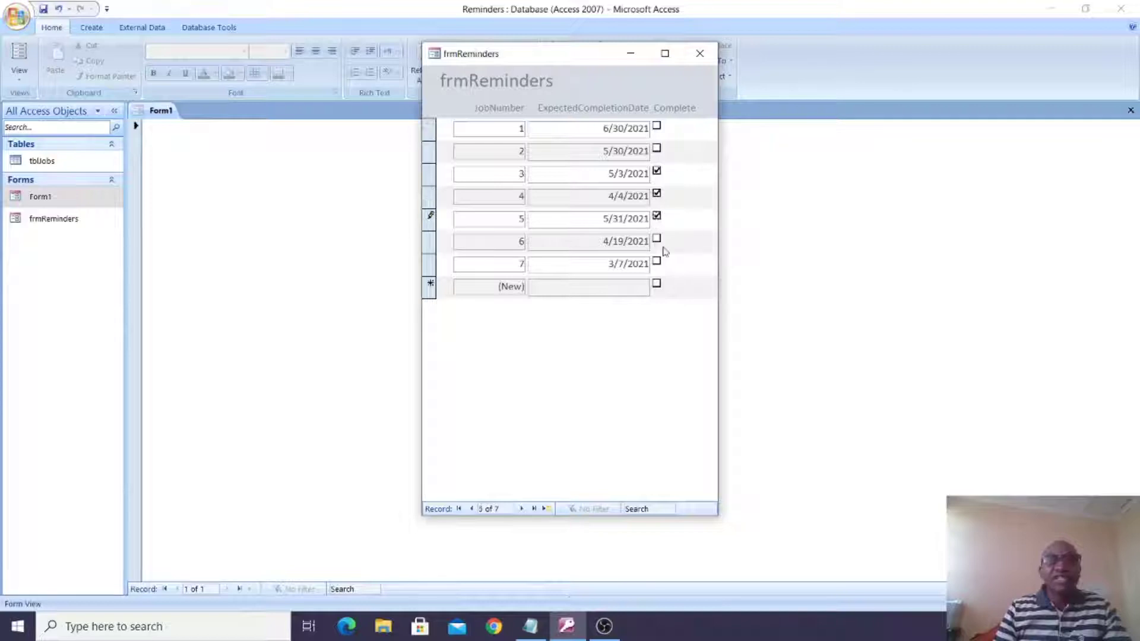
click(657, 149)
click(657, 126)
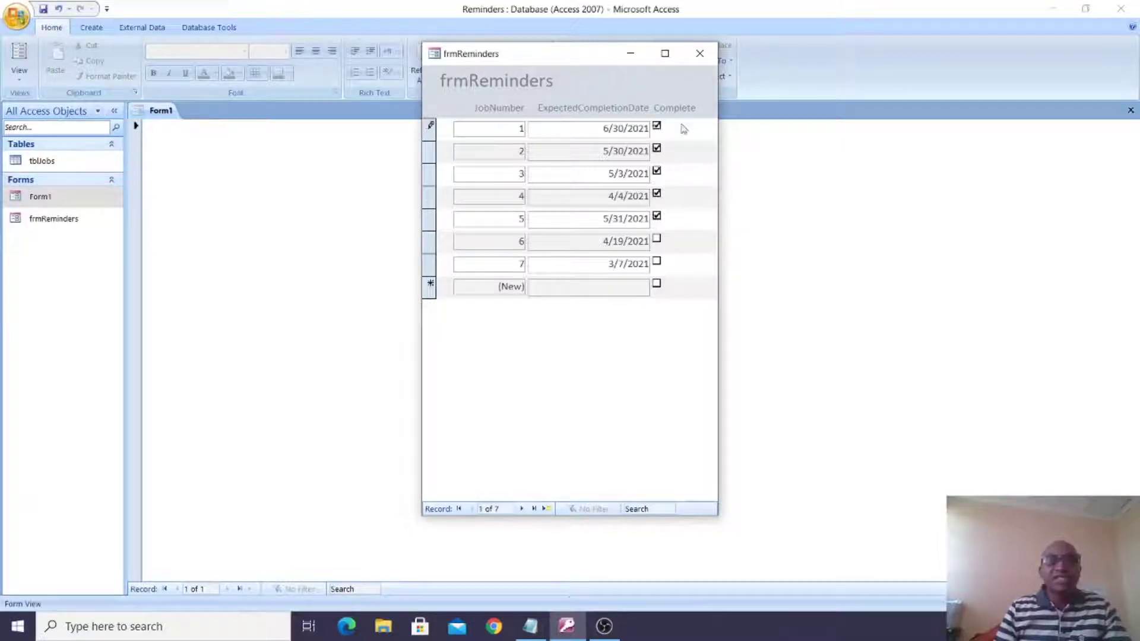
click(701, 54)
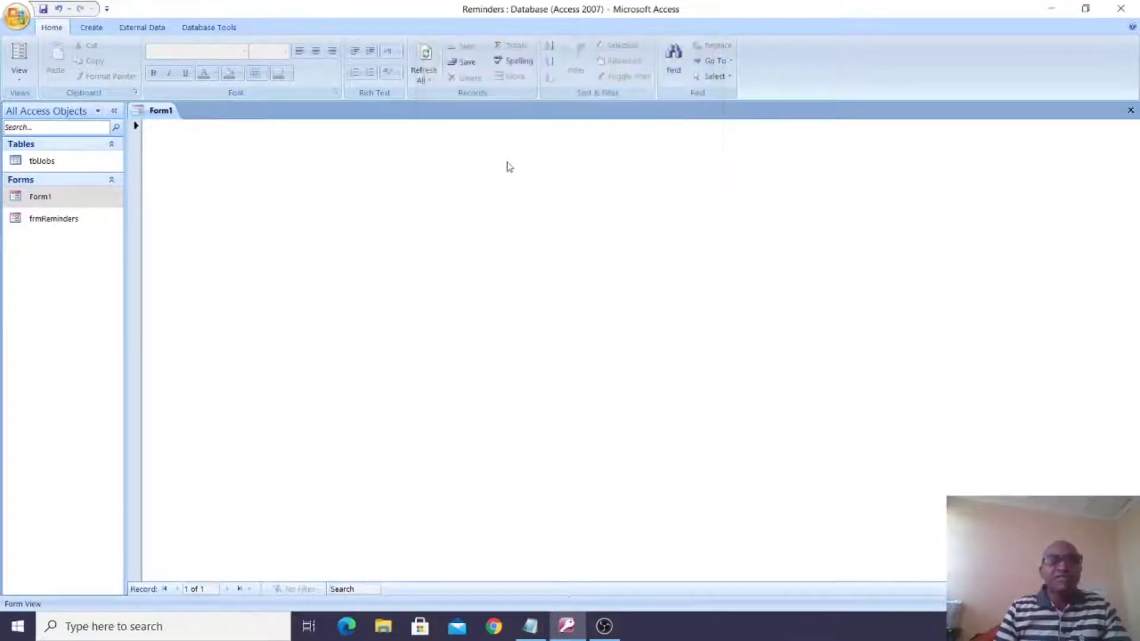
click(1128, 111)
Step: Reopen Form1 to check the reminder, close frmReminders, and exit Access
double_click(88, 201)
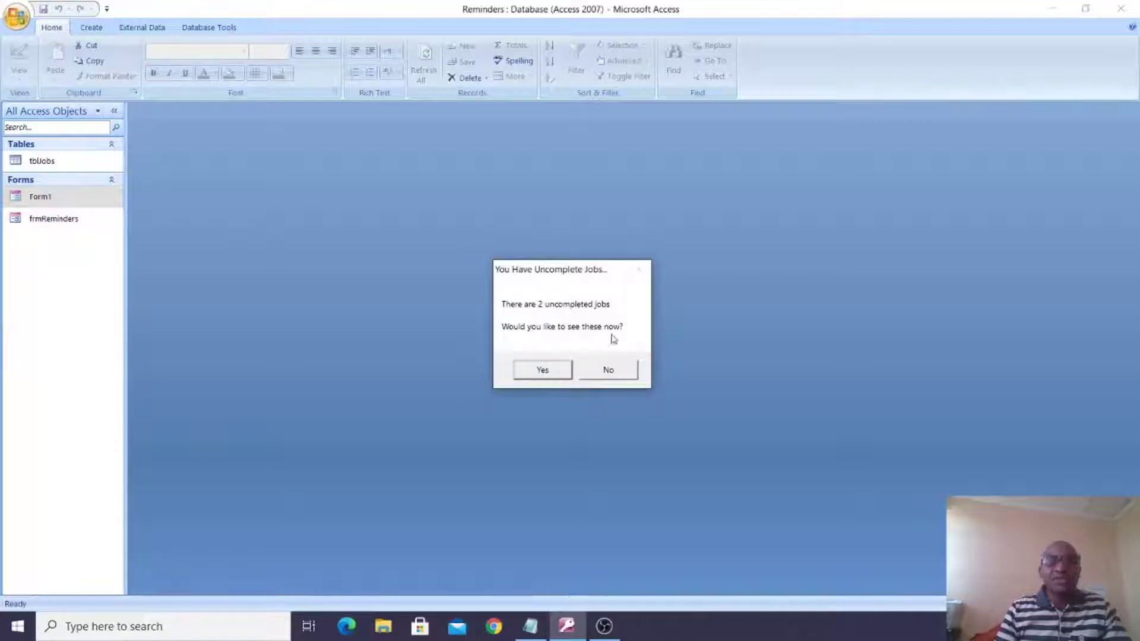
click(540, 370)
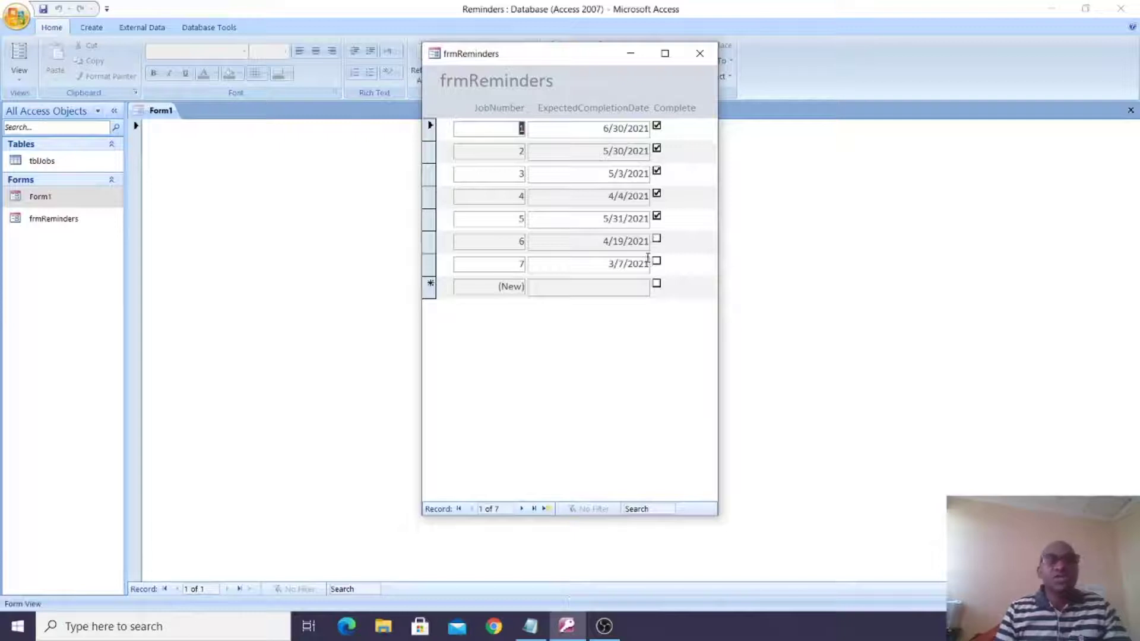
click(715, 55)
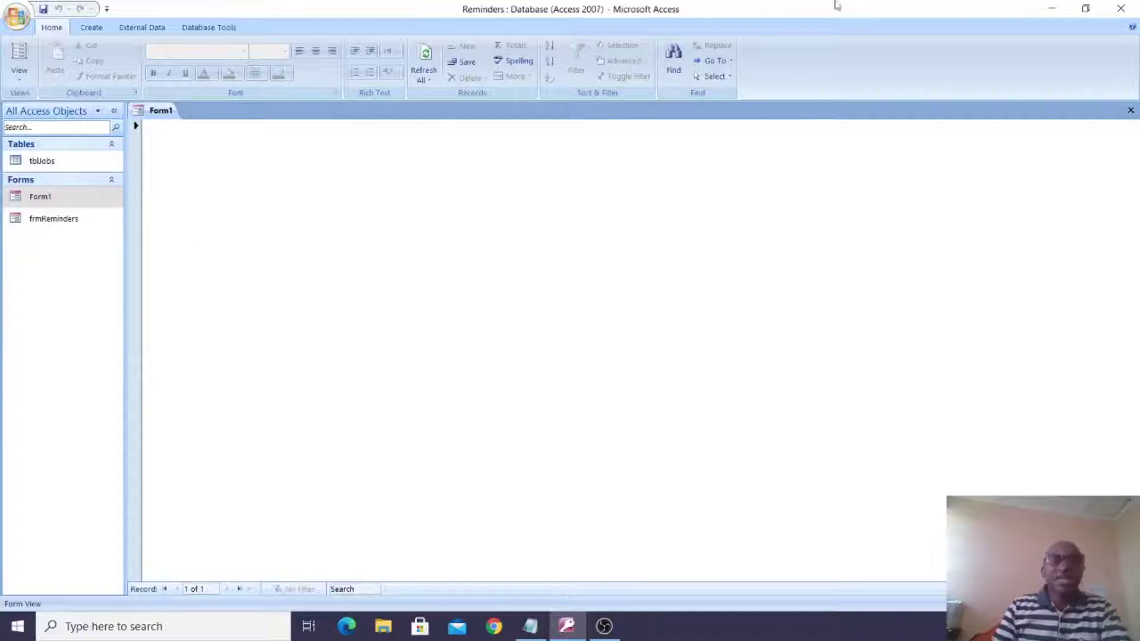
click(1120, 7)
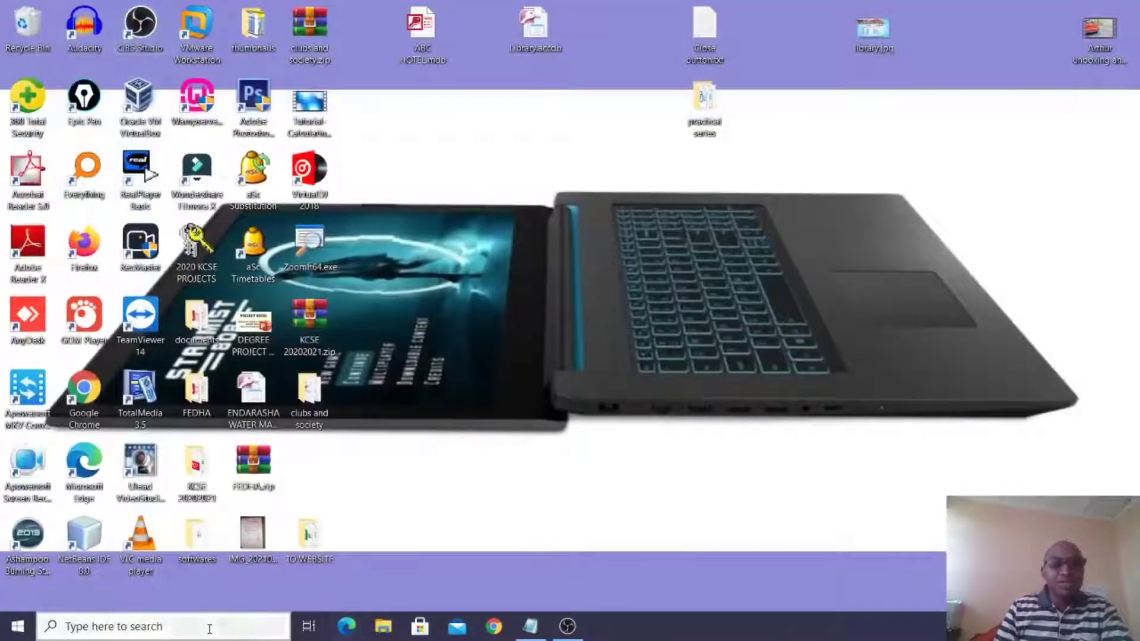
Step: Launch Access by searching 'acess' in the taskbar search box
click(209, 629)
text(aces)
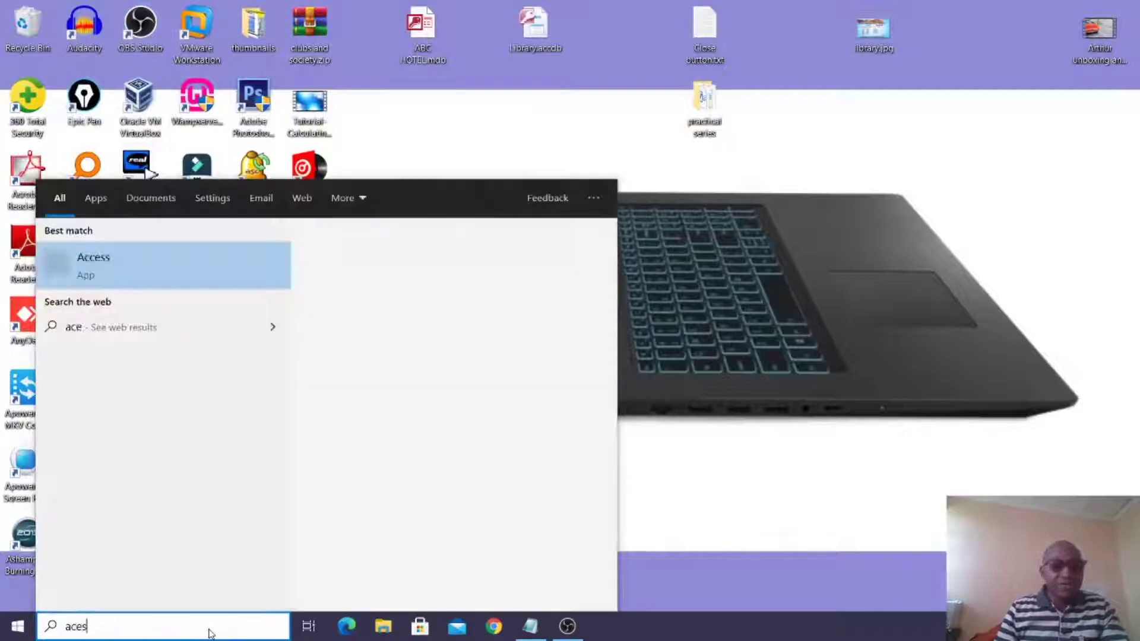
text(s)
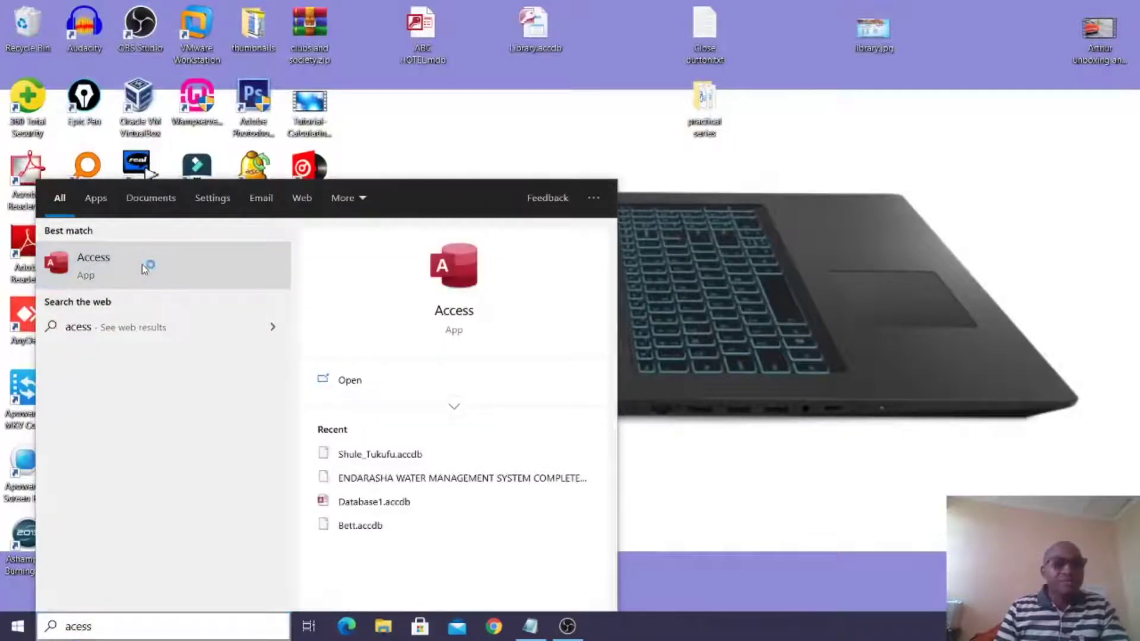
click(141, 265)
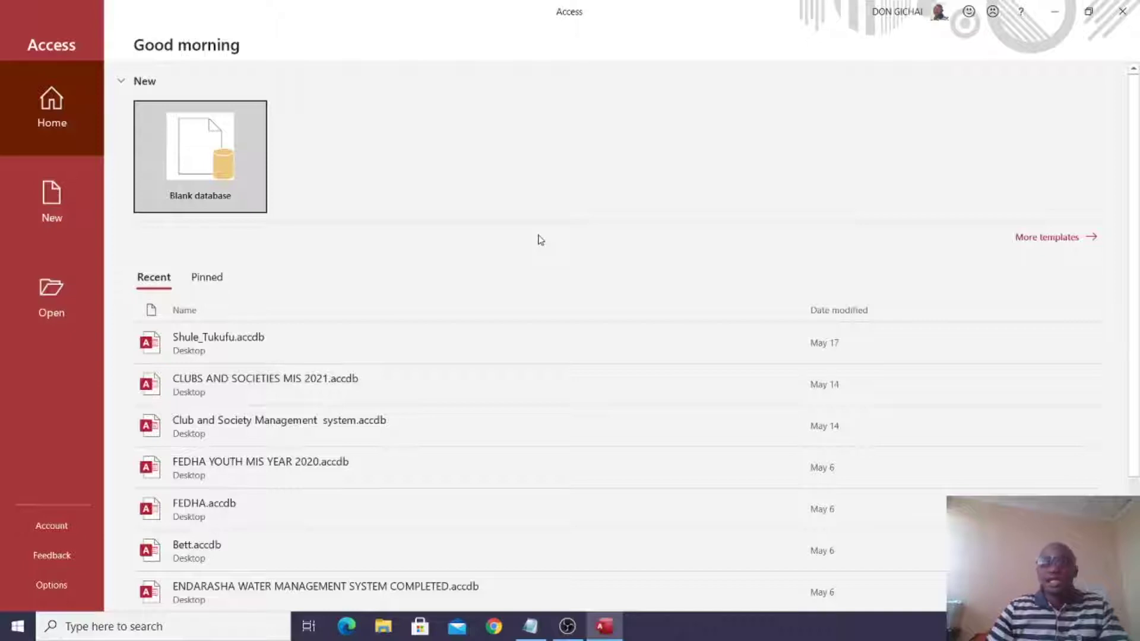
Step: Create a new blank database named reminders.accdb saved on the Desktop
click(203, 139)
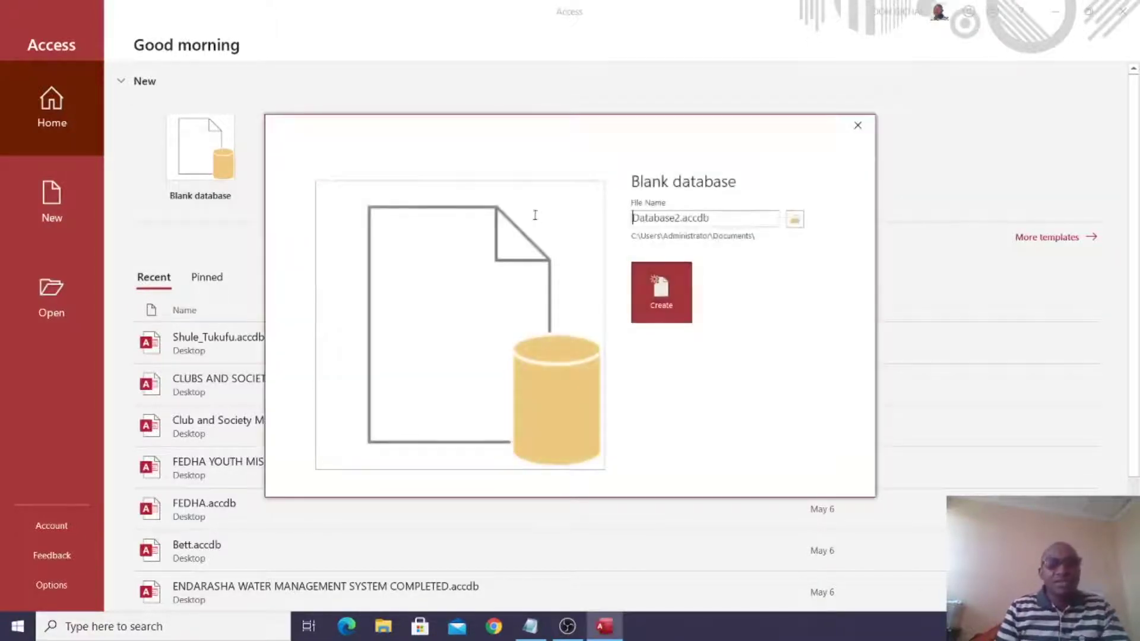
double_click(734, 224)
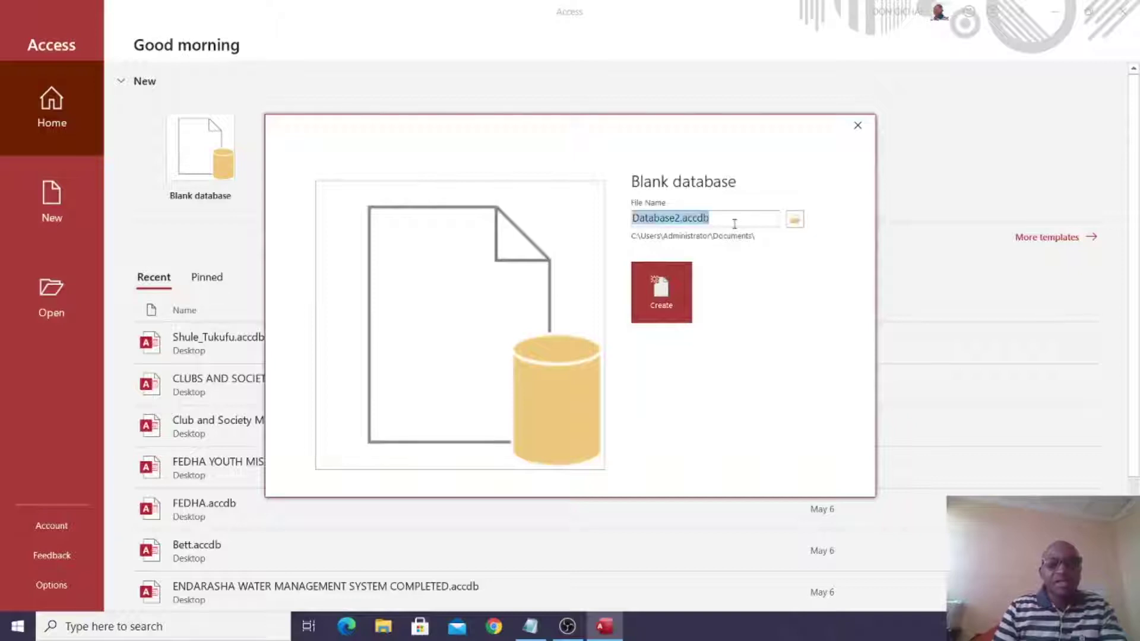
text(reminders)
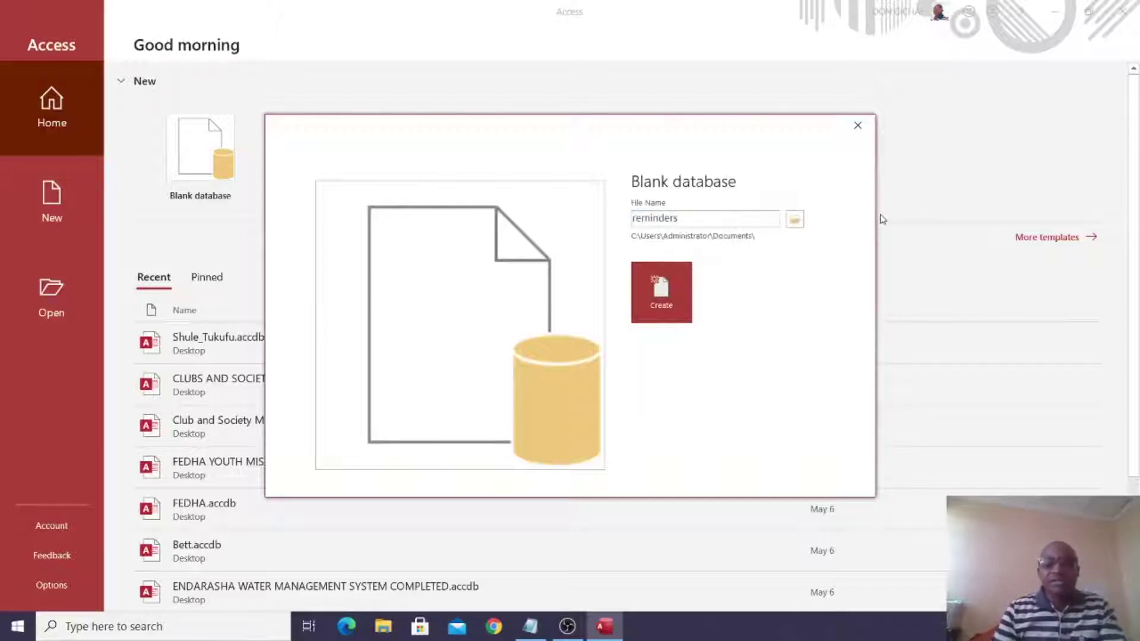
click(795, 219)
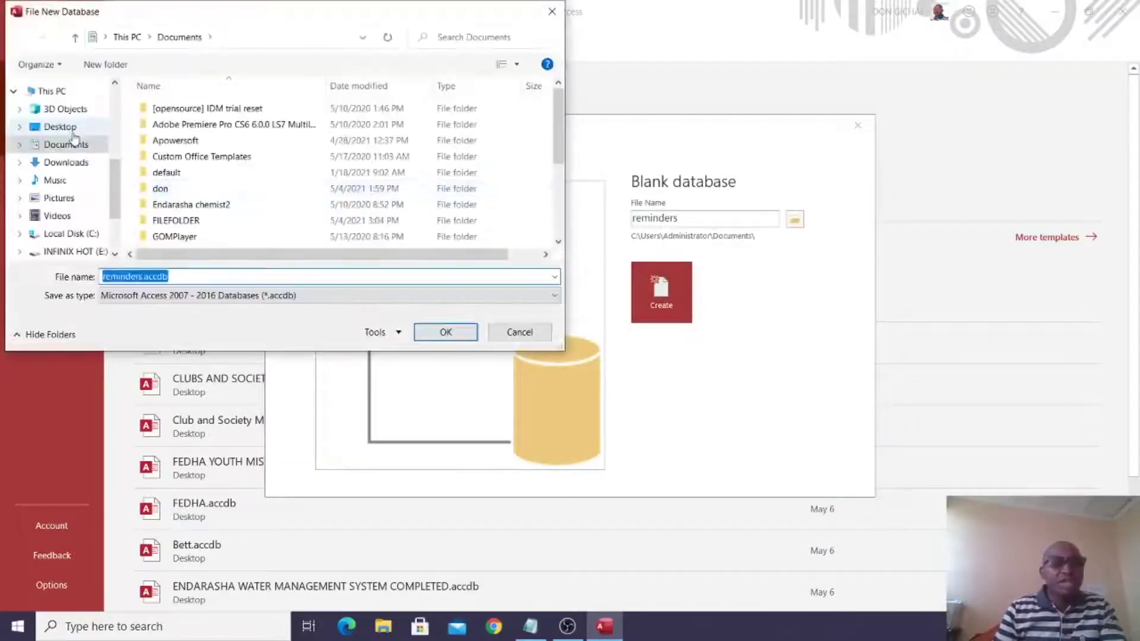
click(60, 127)
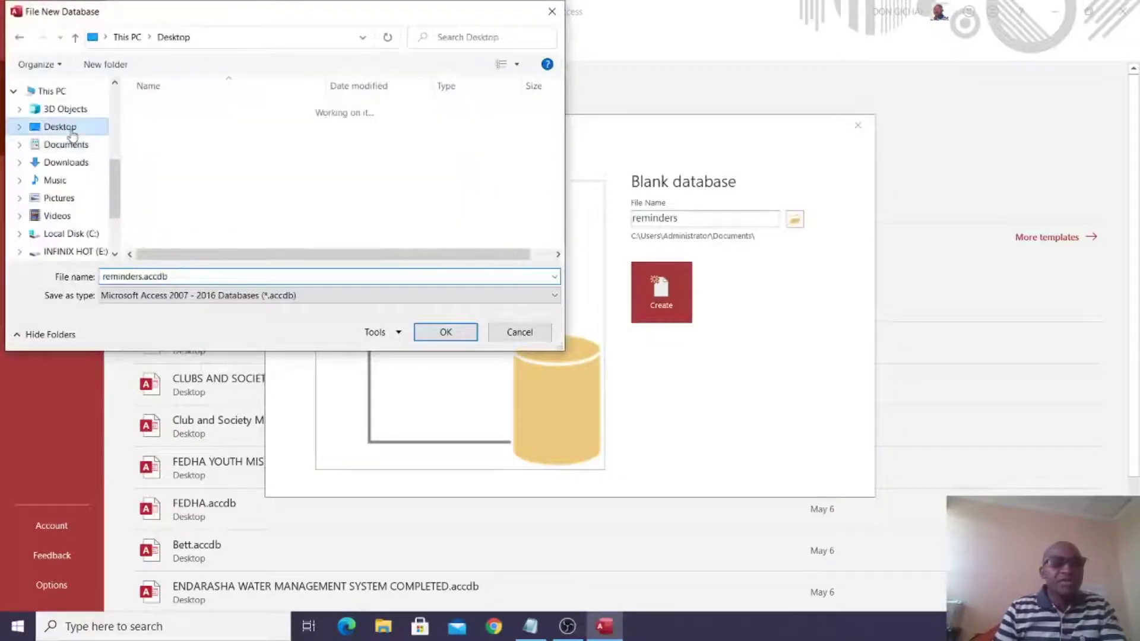
click(445, 332)
click(662, 294)
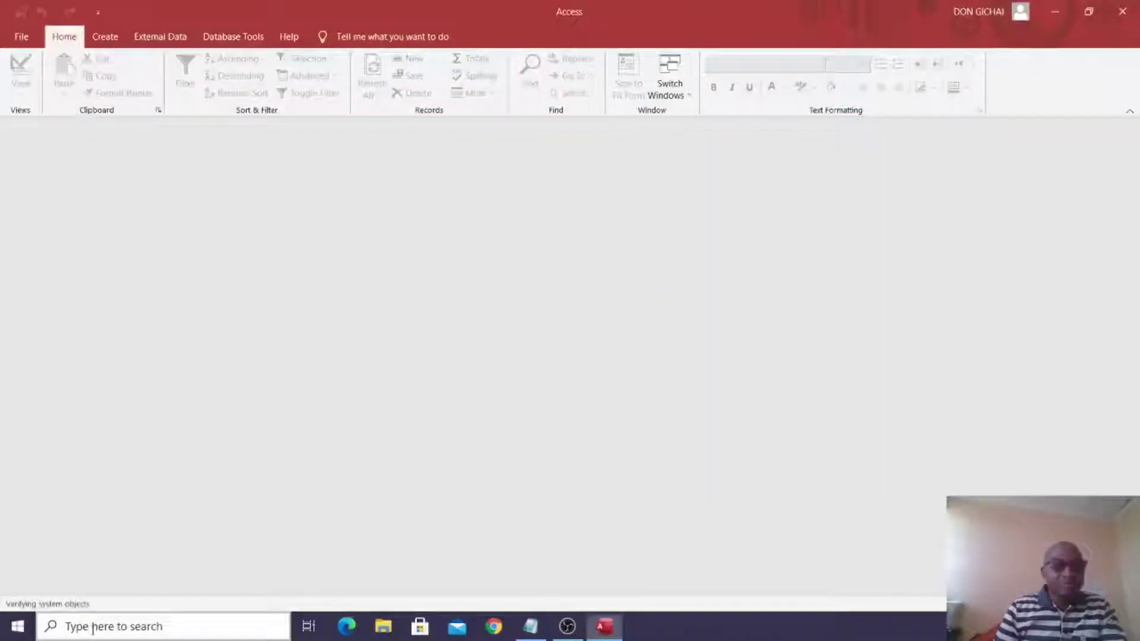
Step: Dismiss the Windows search panel, then save the new table as tbljobs in Design view
click(92, 628)
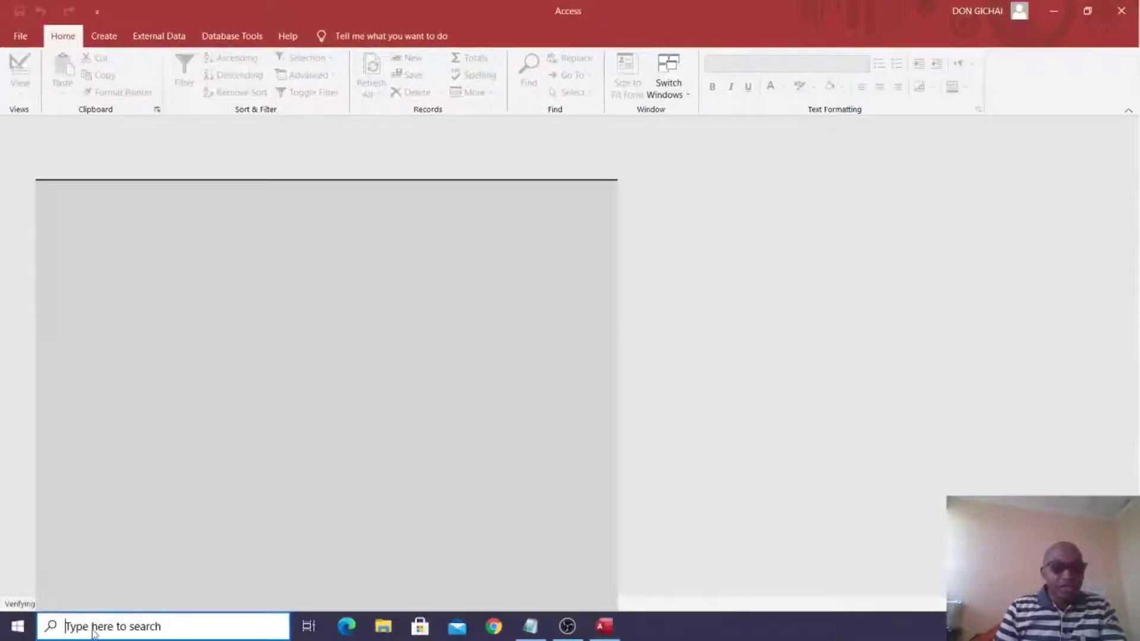
text(zoo)
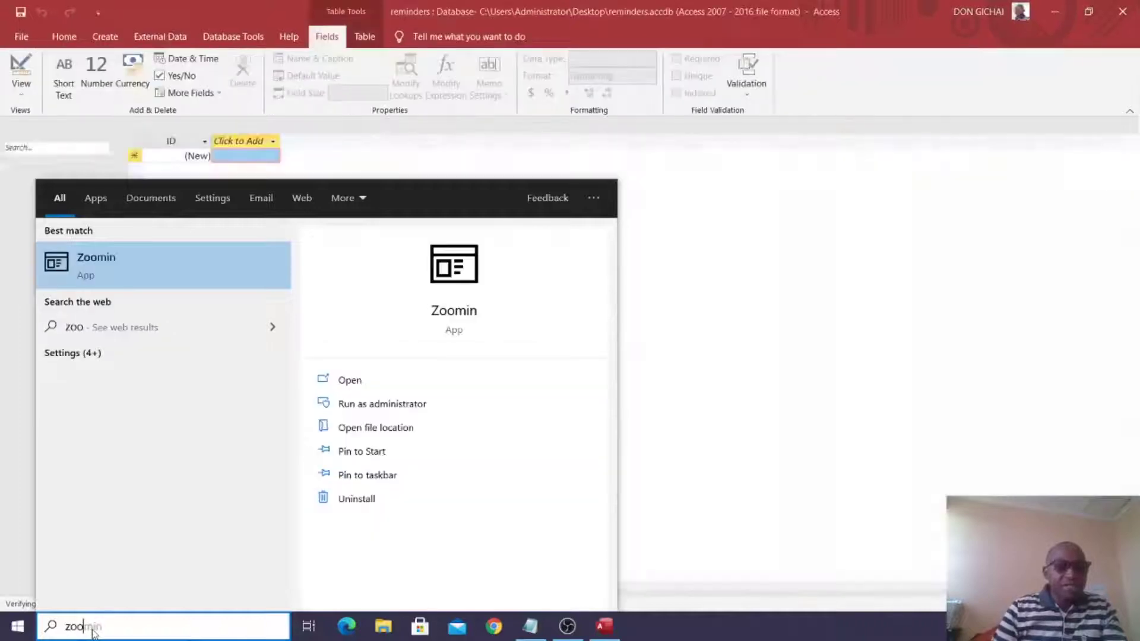
key(Return)
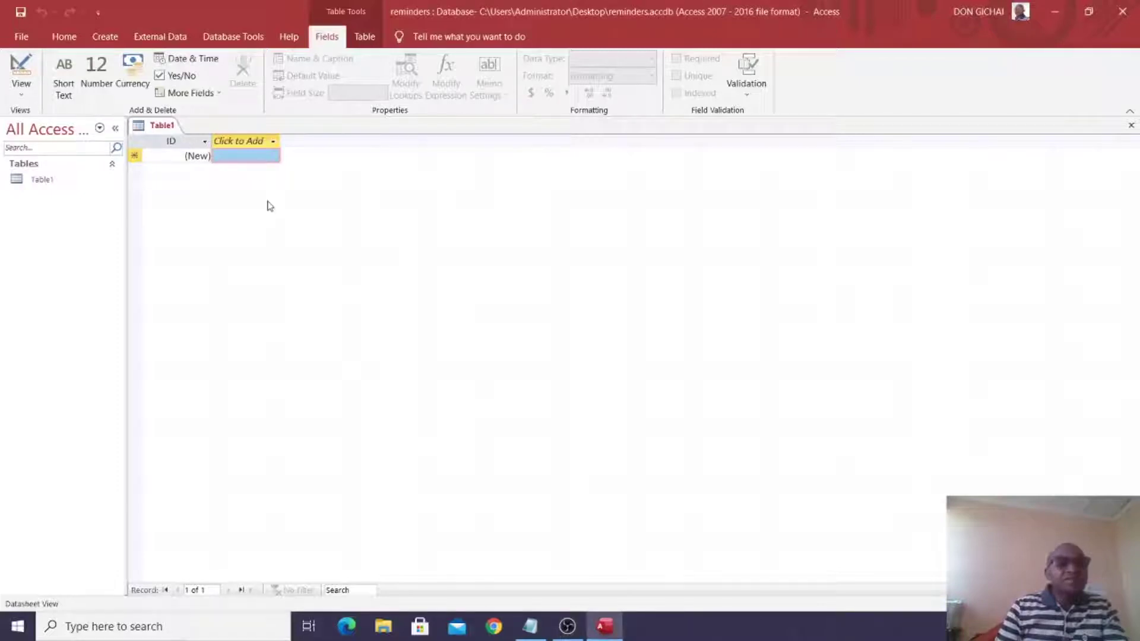
click(18, 64)
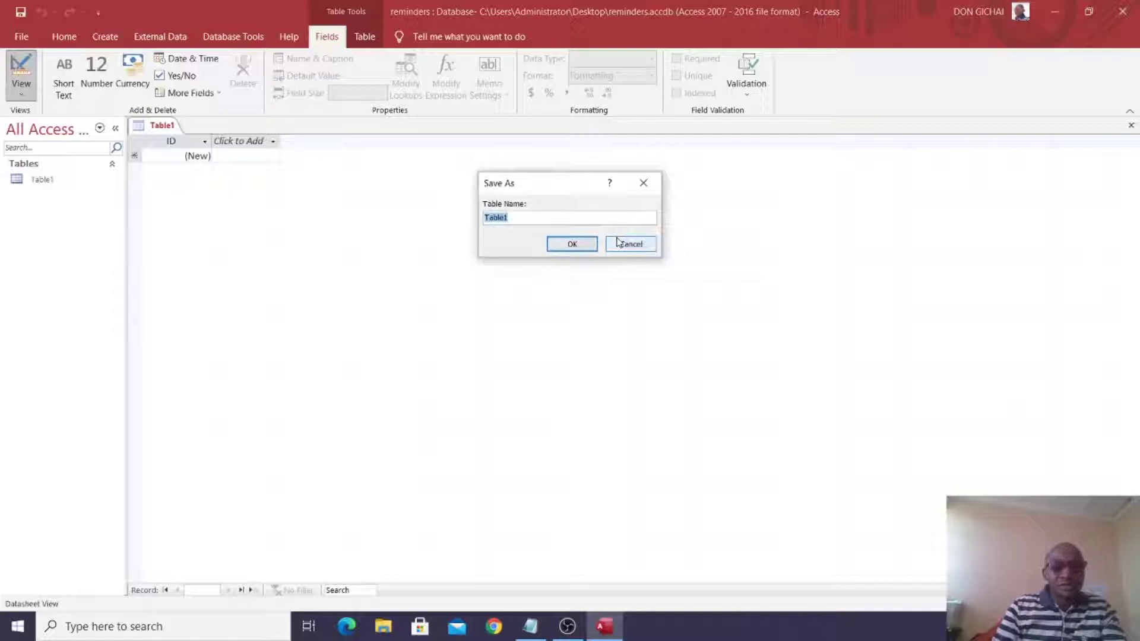
text(r)
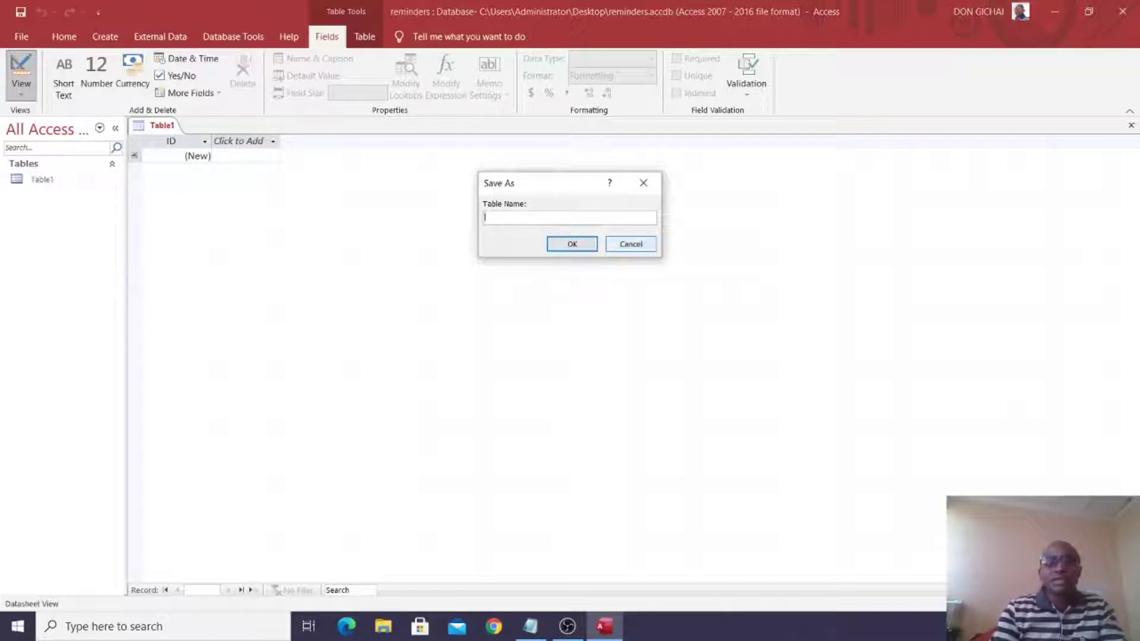
text(tblJobs)
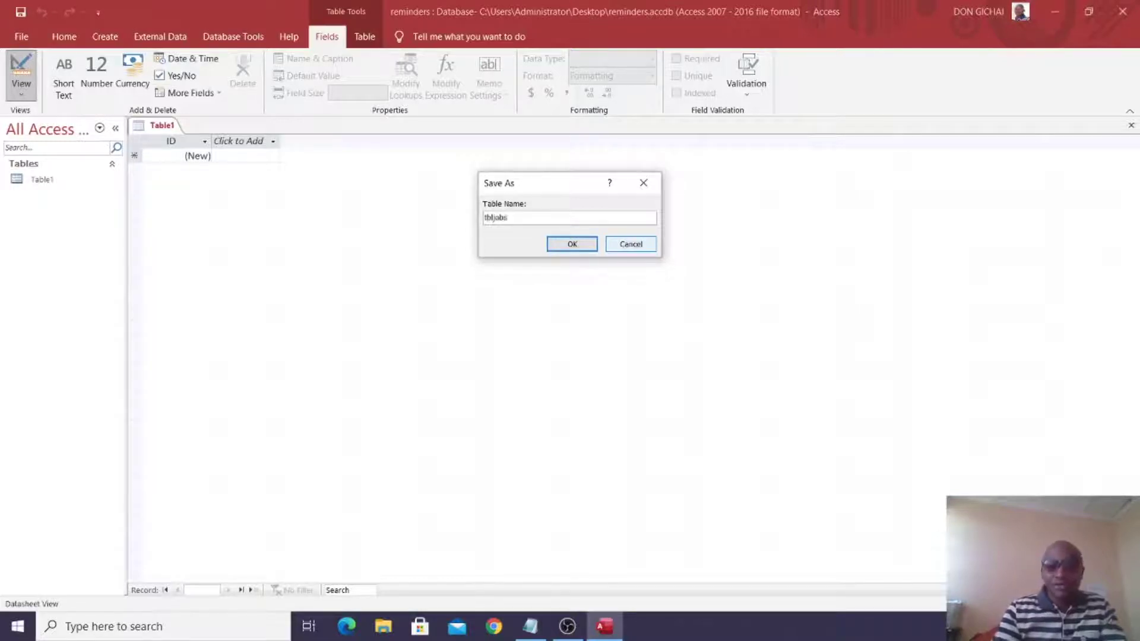
key(Return)
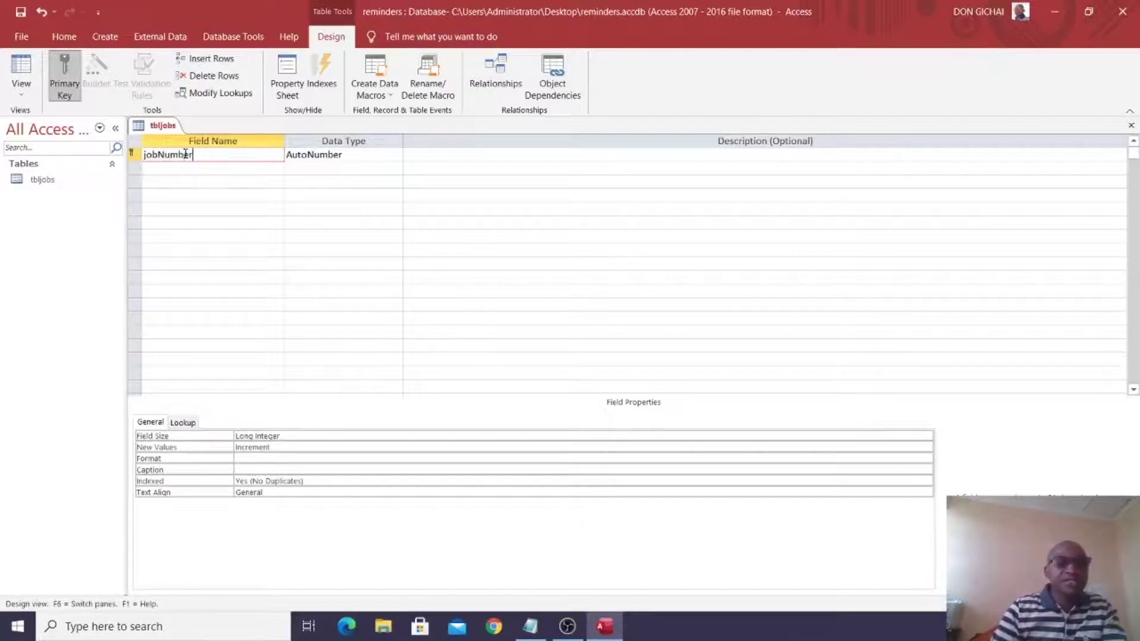
Step: Add an ExpectedCompletionDate field with Date/Time data type
click(193, 169)
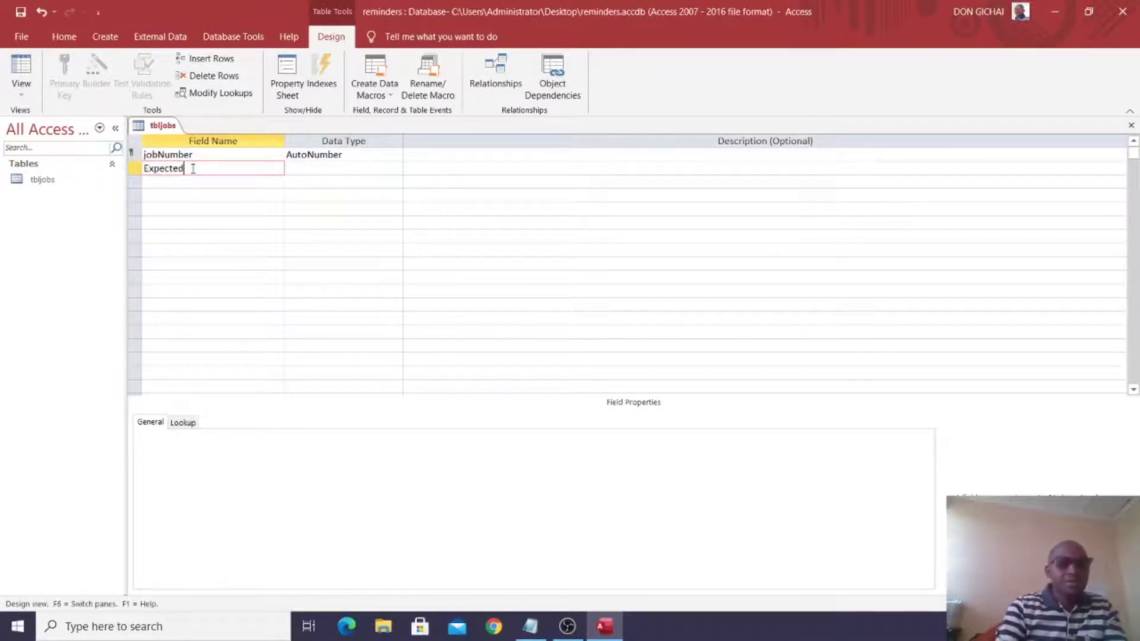
text(Expected)
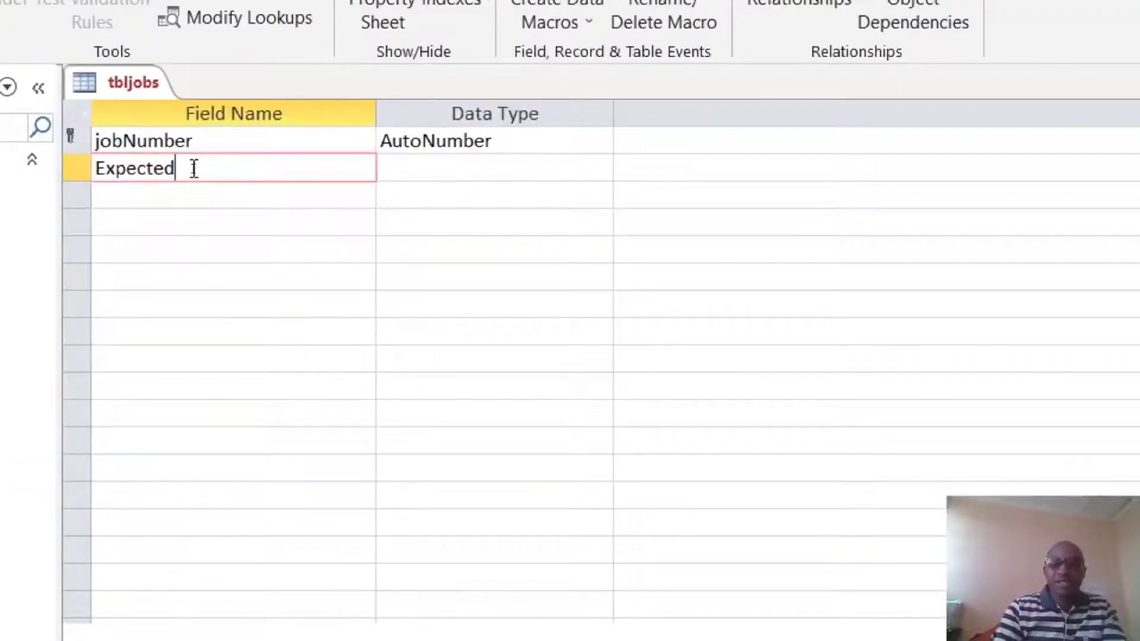
text(Com)
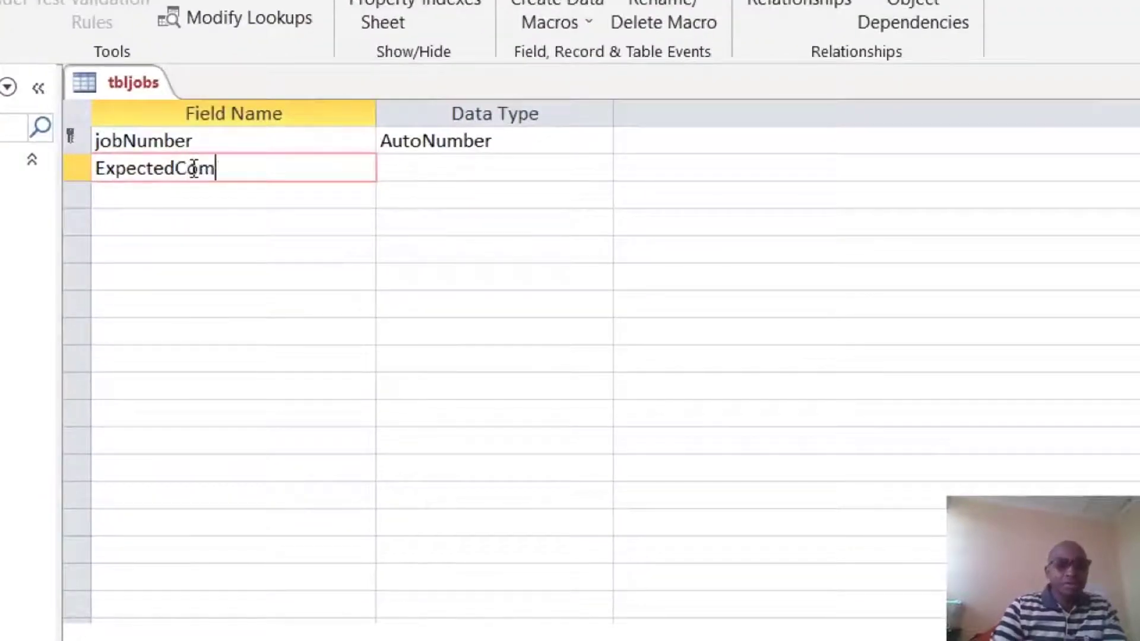
text(plt)
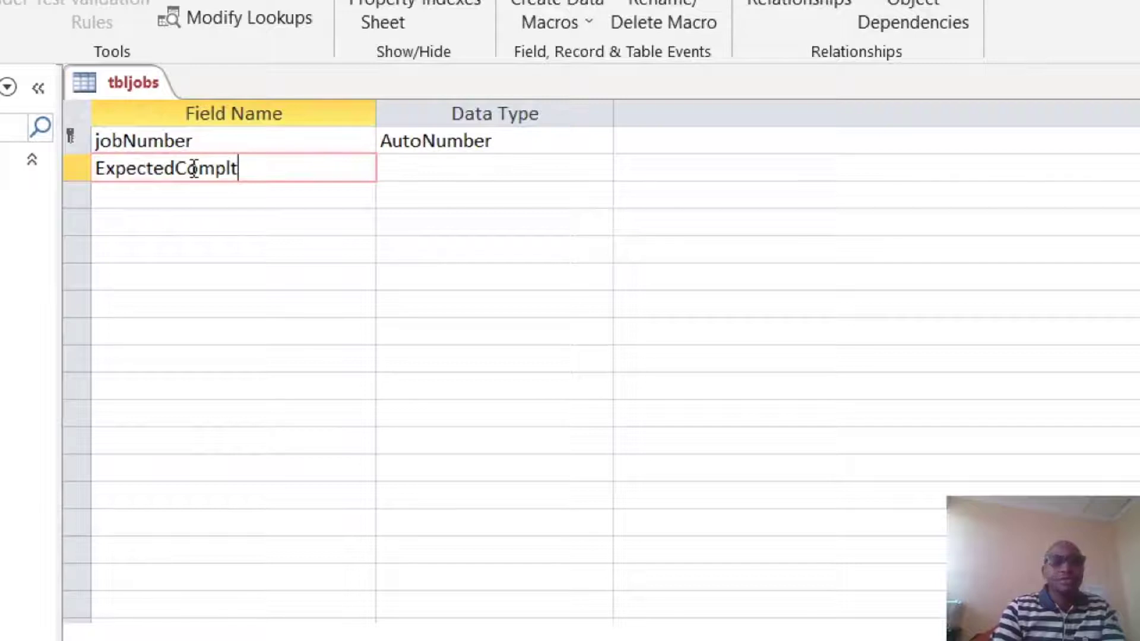
text(e)
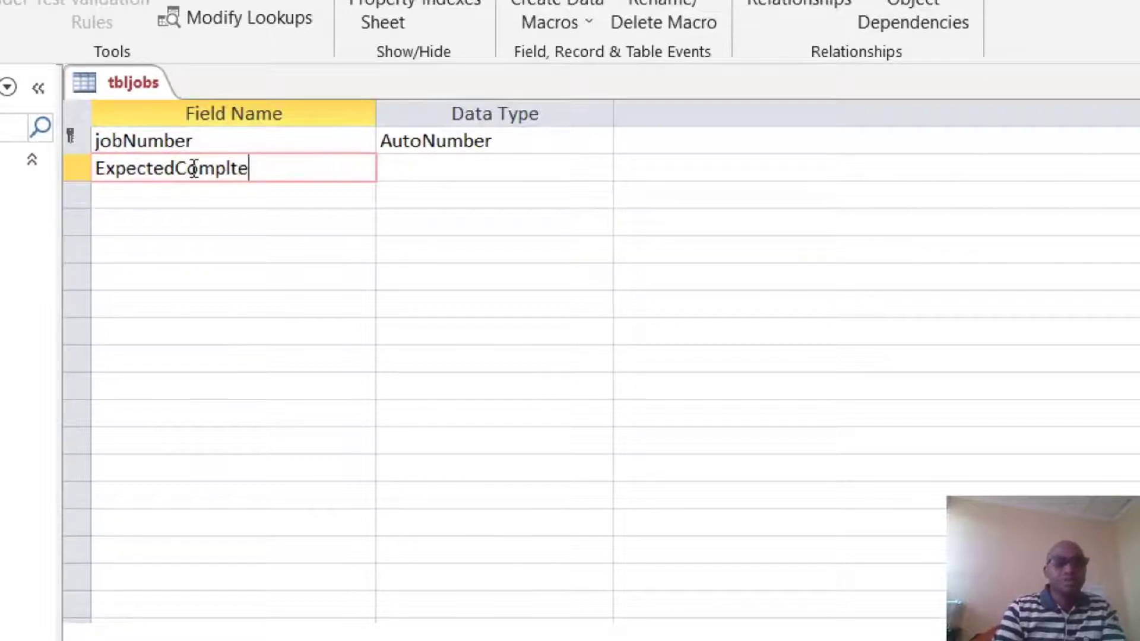
key(BackSpace)
key(BackSpace)
text(etion)
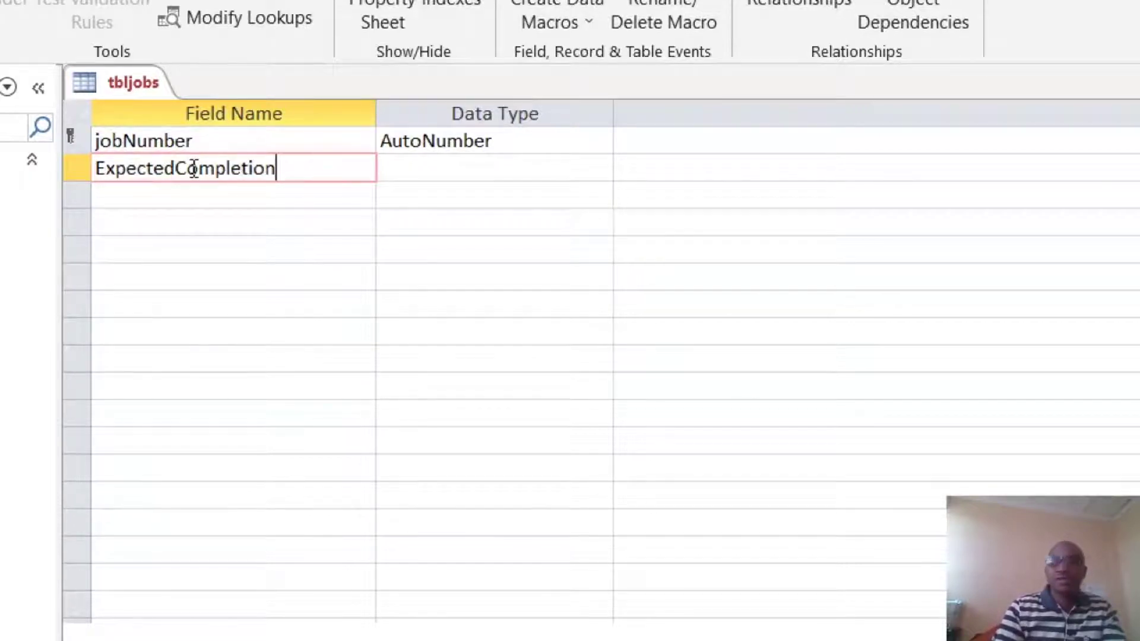
text(Date)
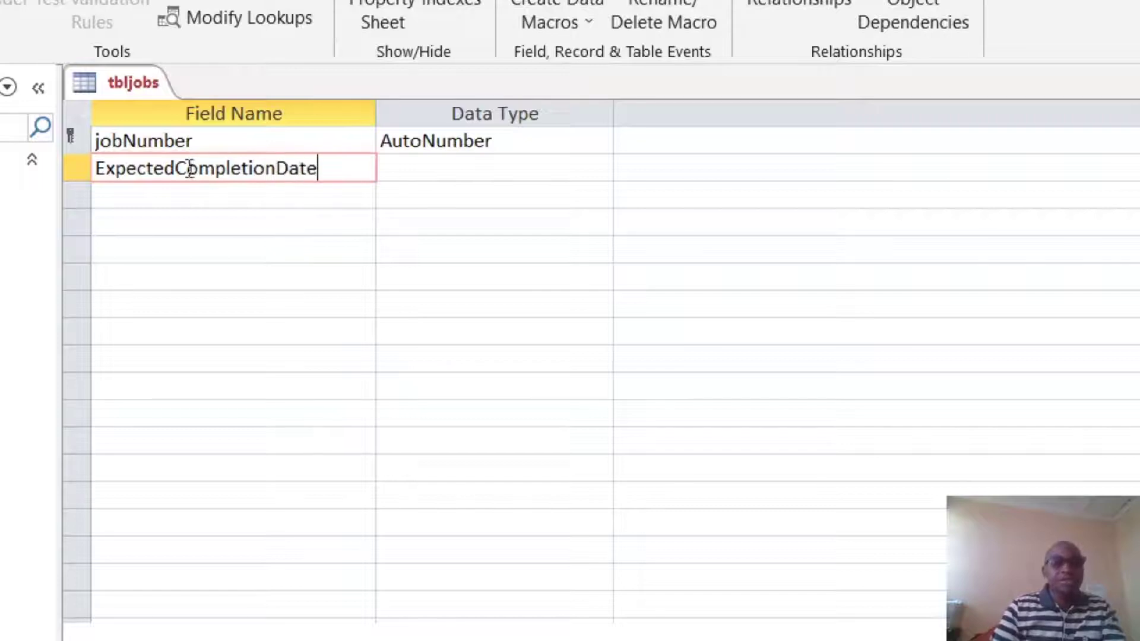
click(490, 175)
key(Down)
text(d)
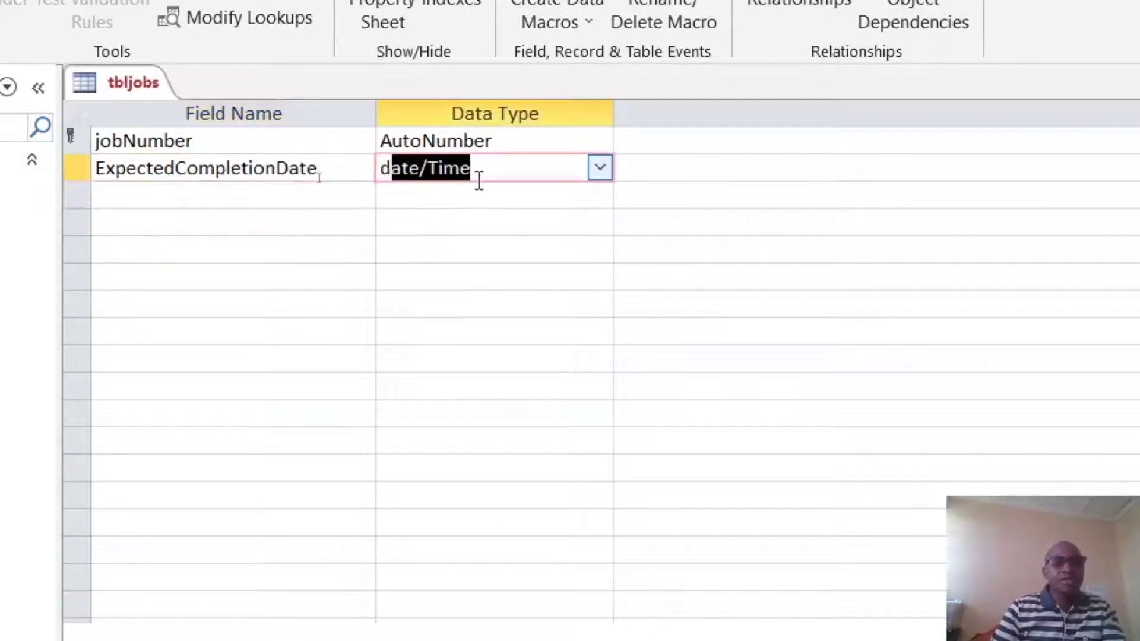
Step: Add a Complete field with Yes/No data type
click(152, 202)
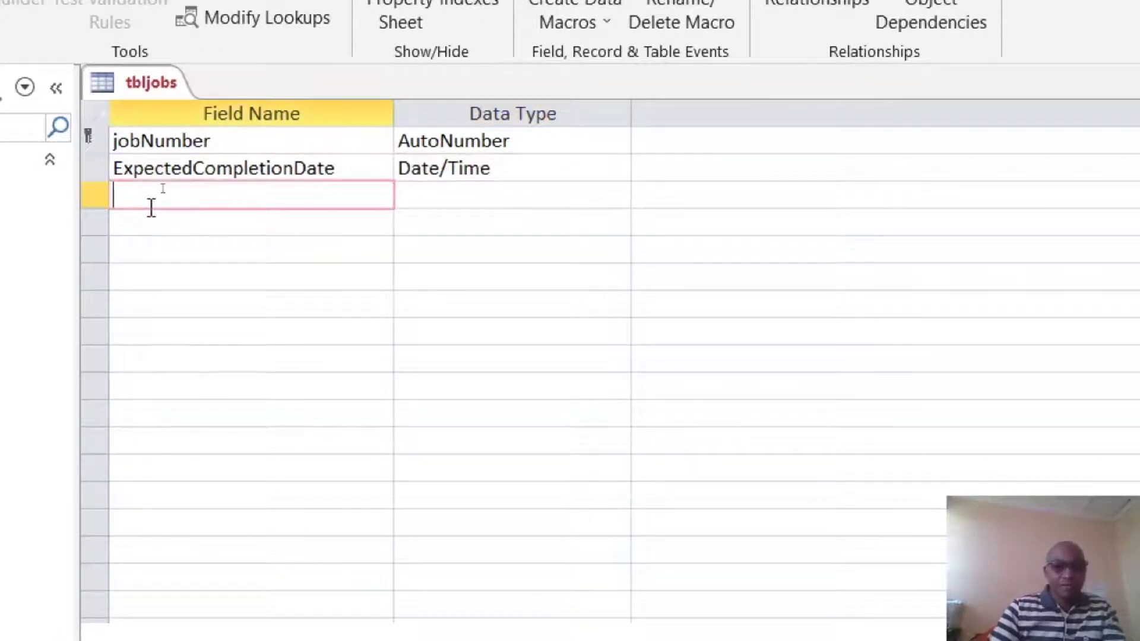
text(Compl)
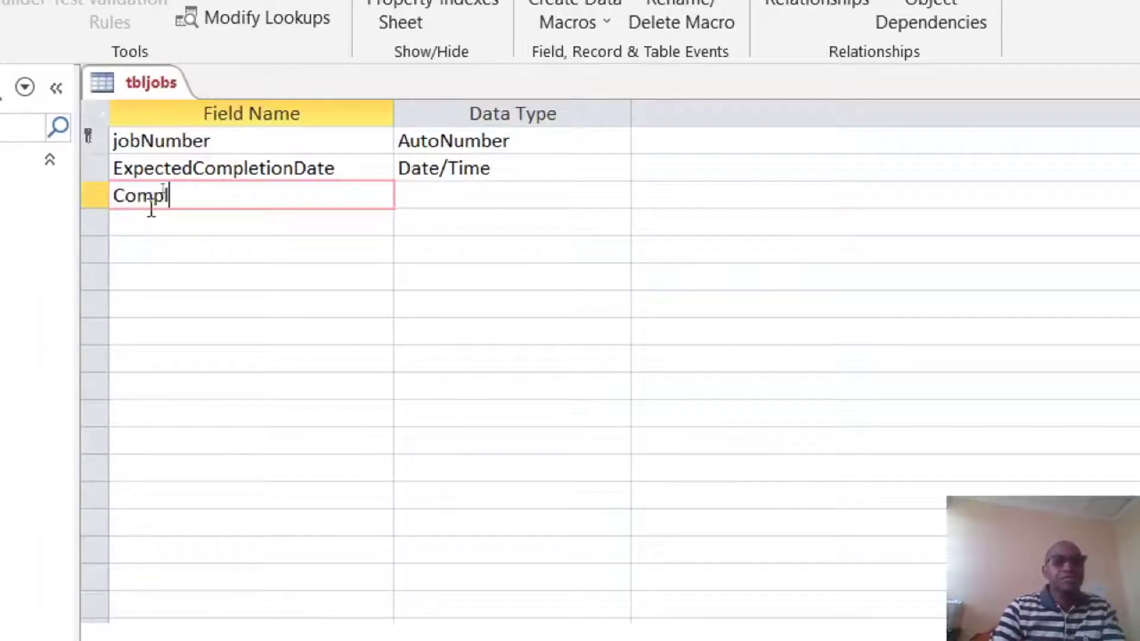
text(ete)
click(435, 199)
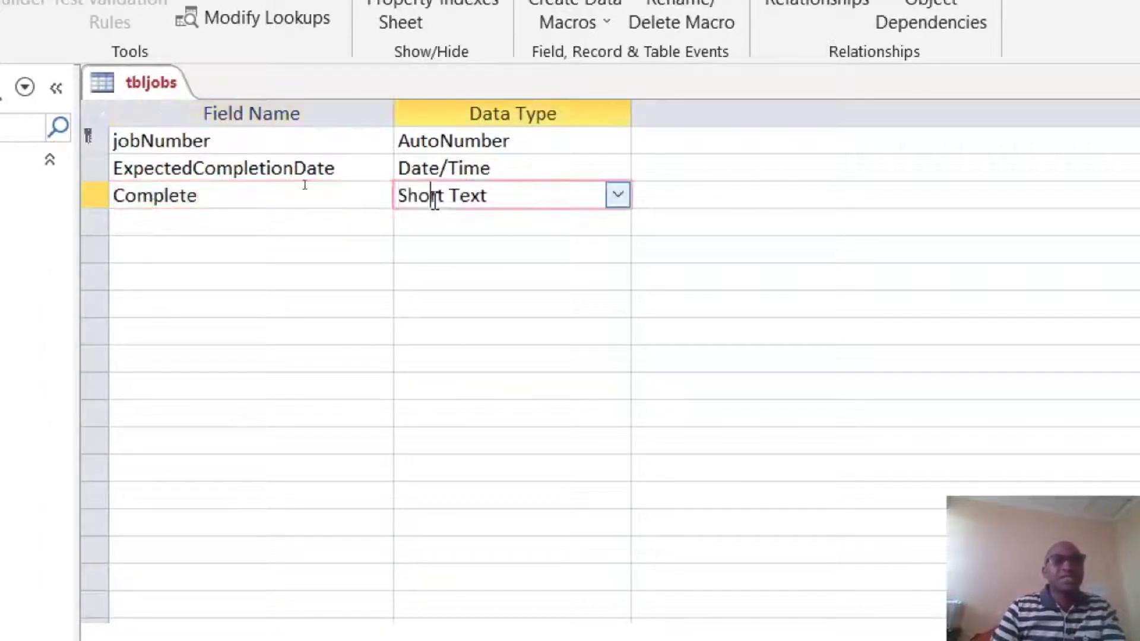
double_click(434, 199)
text(yes/No)
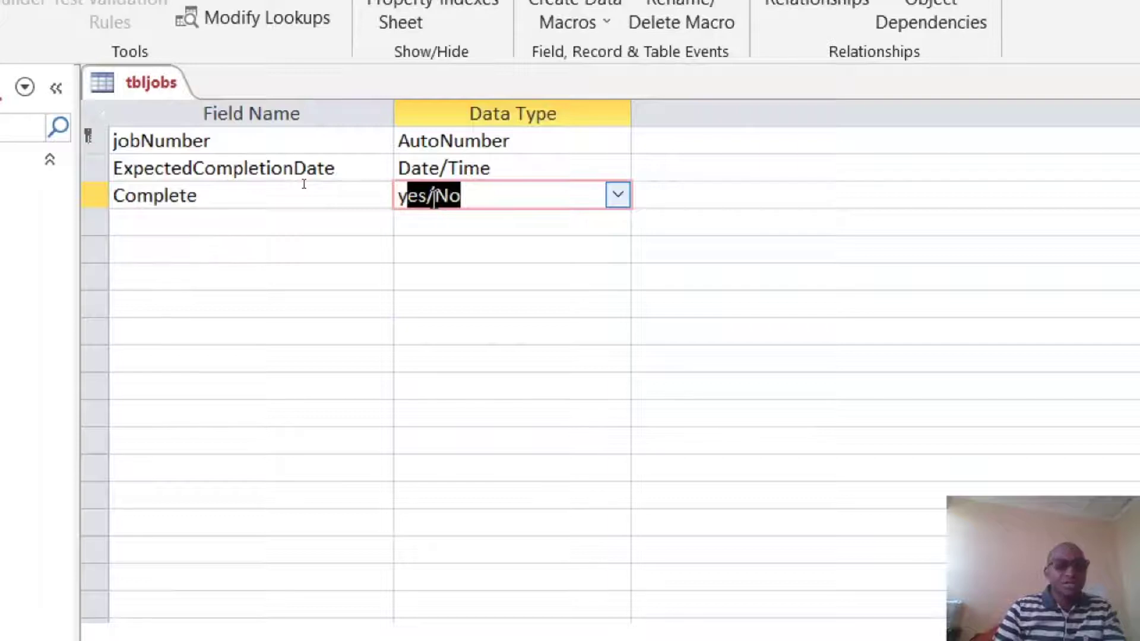
click(435, 197)
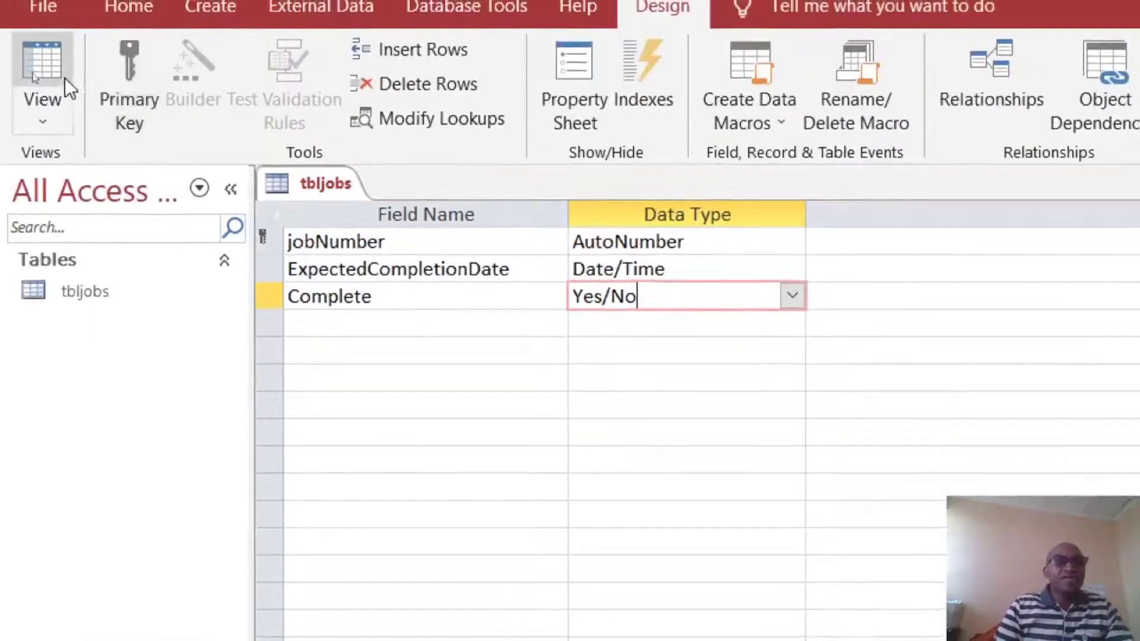
Step: In Datasheet view, enter completion dates 3/29/2021 for job 1 and 5/30/2021 for job 2
click(65, 80)
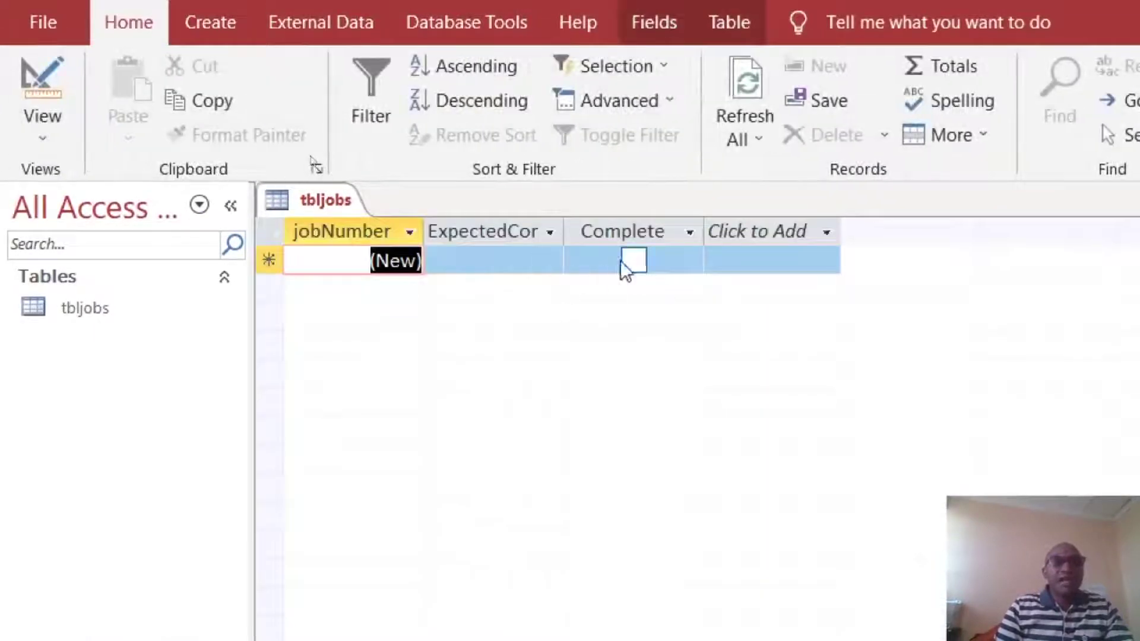
click(544, 262)
click(577, 262)
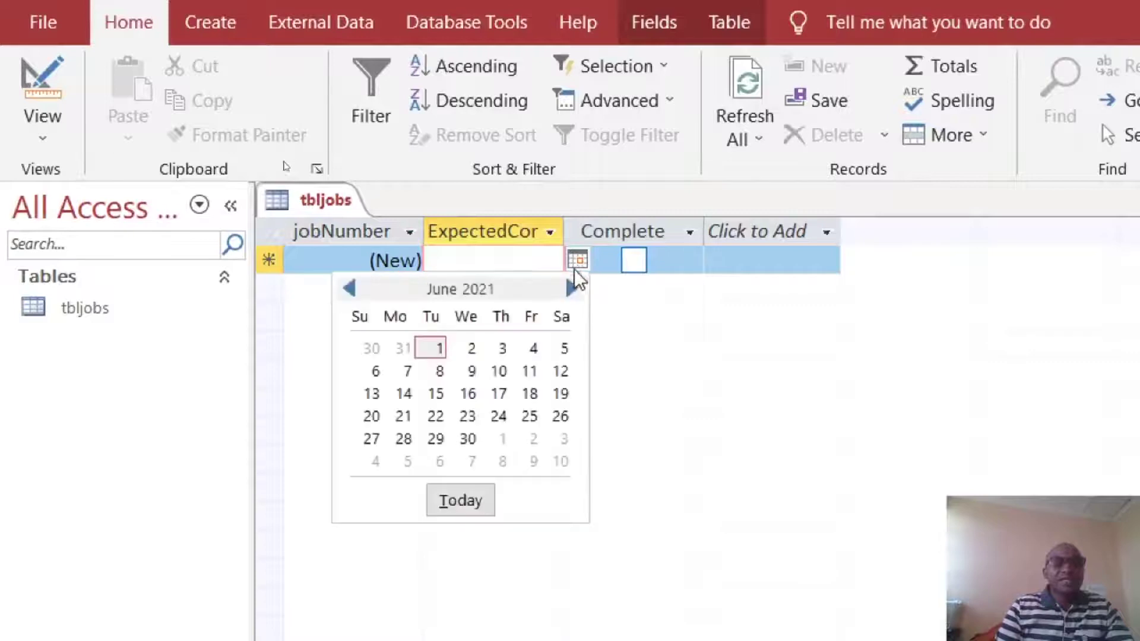
click(349, 288)
click(348, 289)
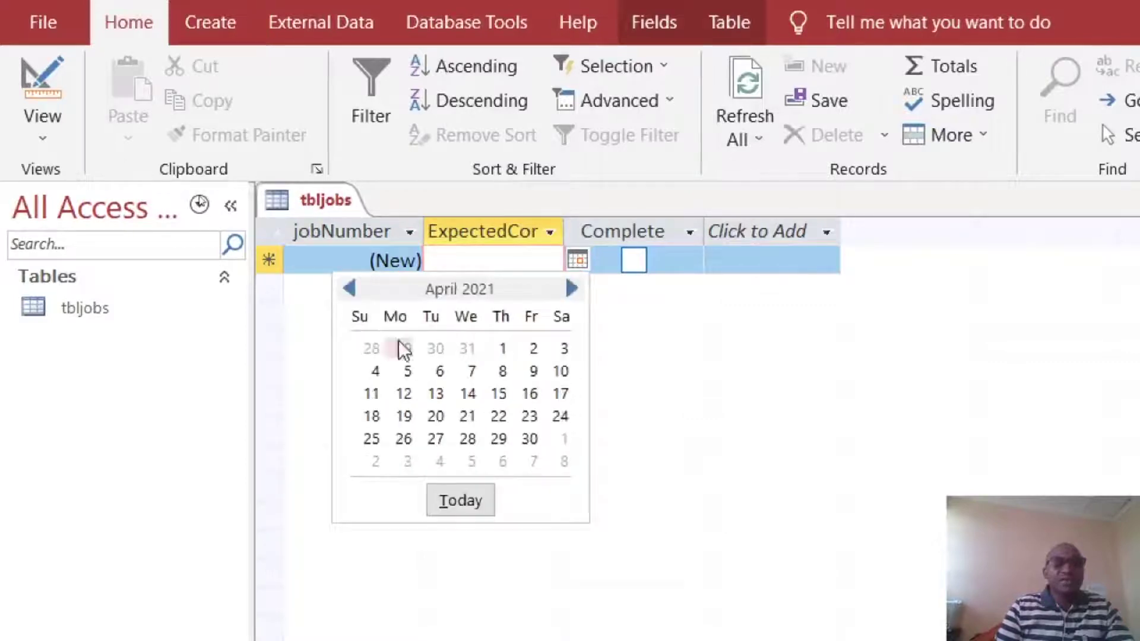
click(400, 341)
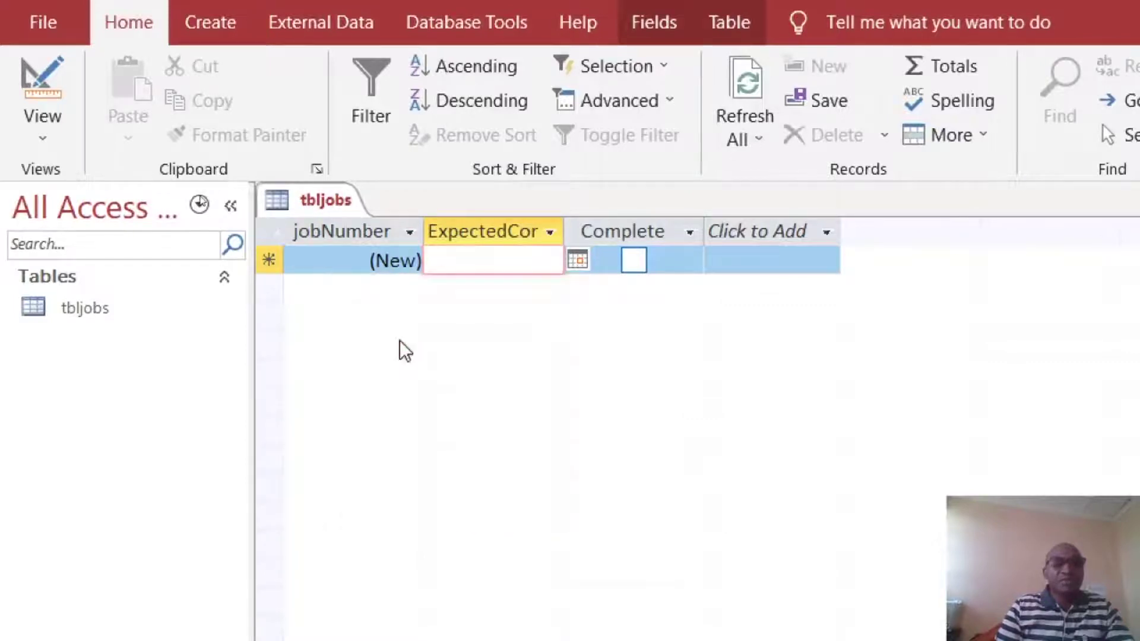
click(537, 288)
click(575, 289)
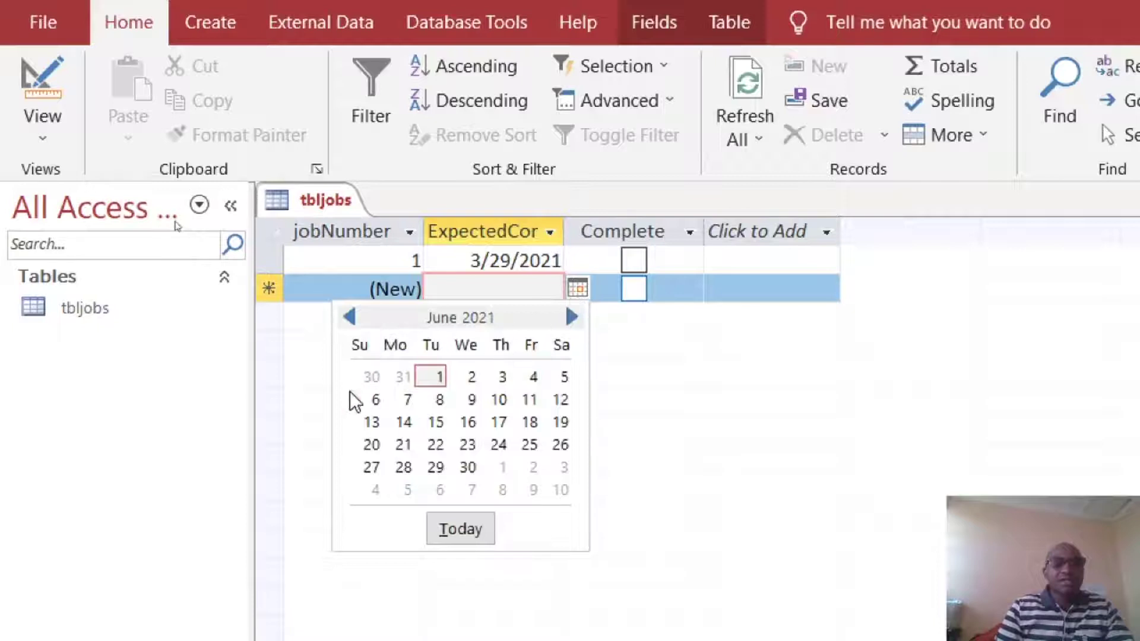
click(364, 375)
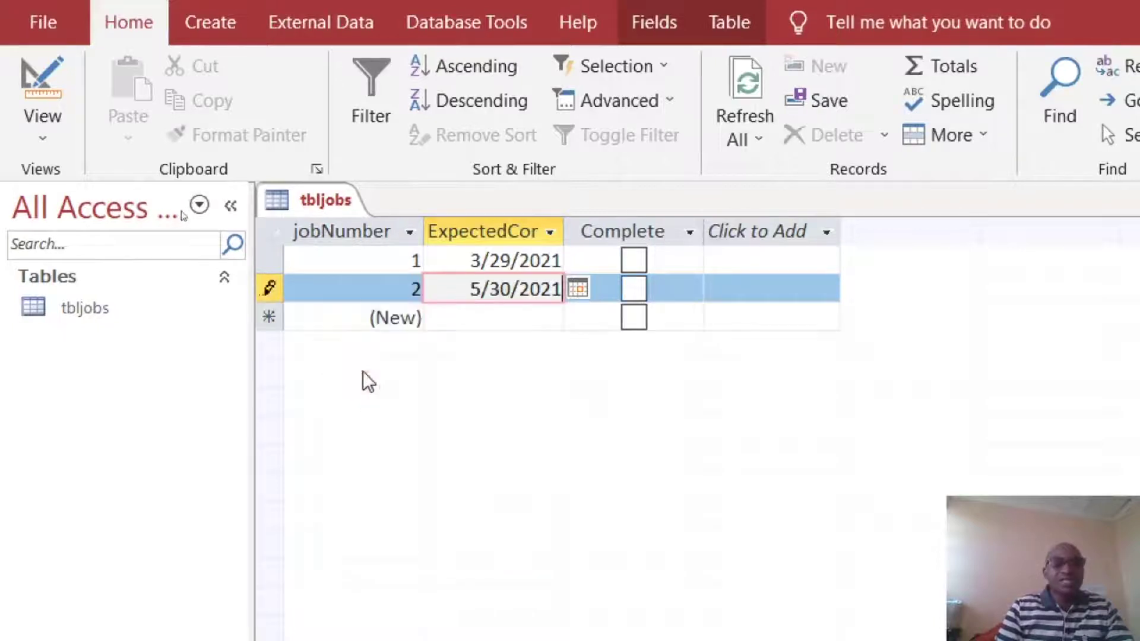
click(545, 311)
Step: Enter completion dates 6/1/2021 for jobs 3 and 4, and 1/4/2021 for job 5
click(578, 317)
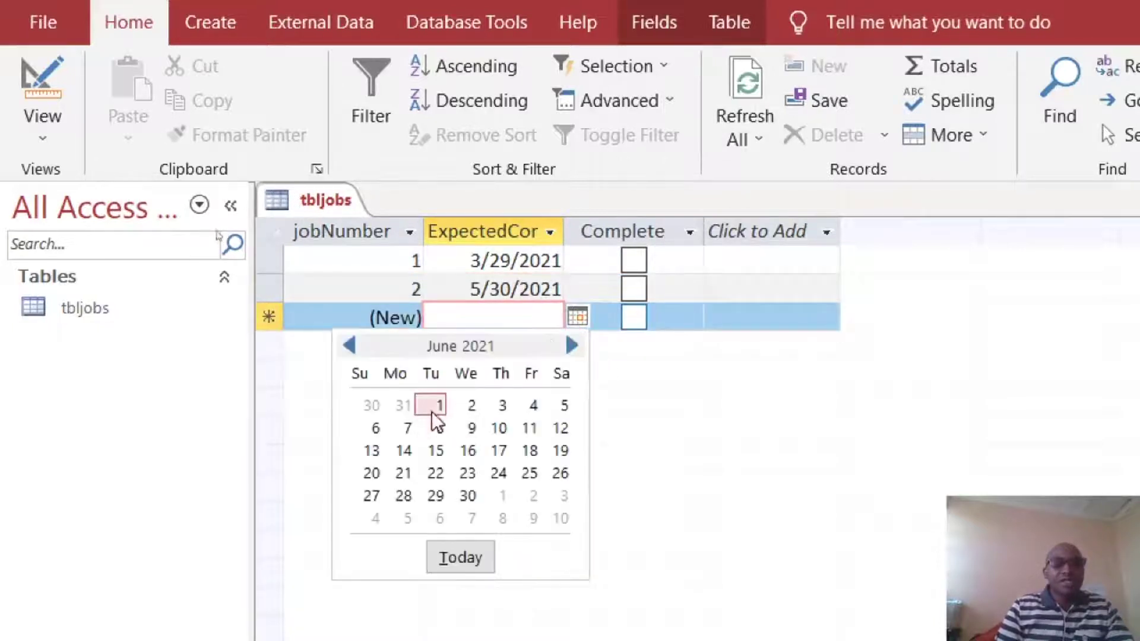
click(434, 407)
click(542, 344)
click(578, 345)
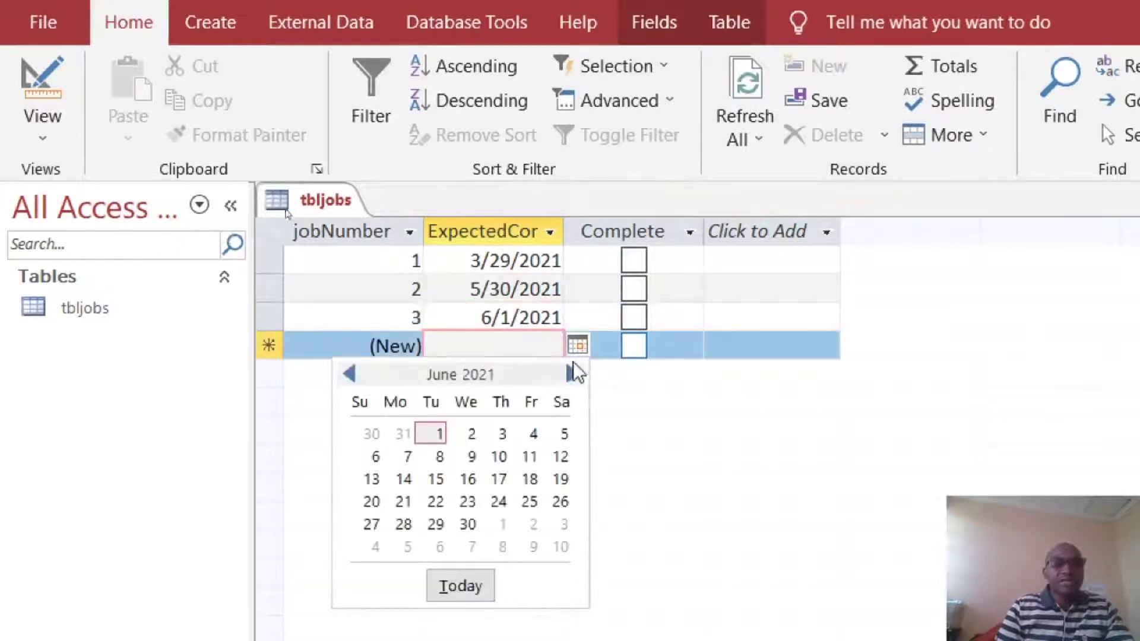
click(437, 433)
click(560, 380)
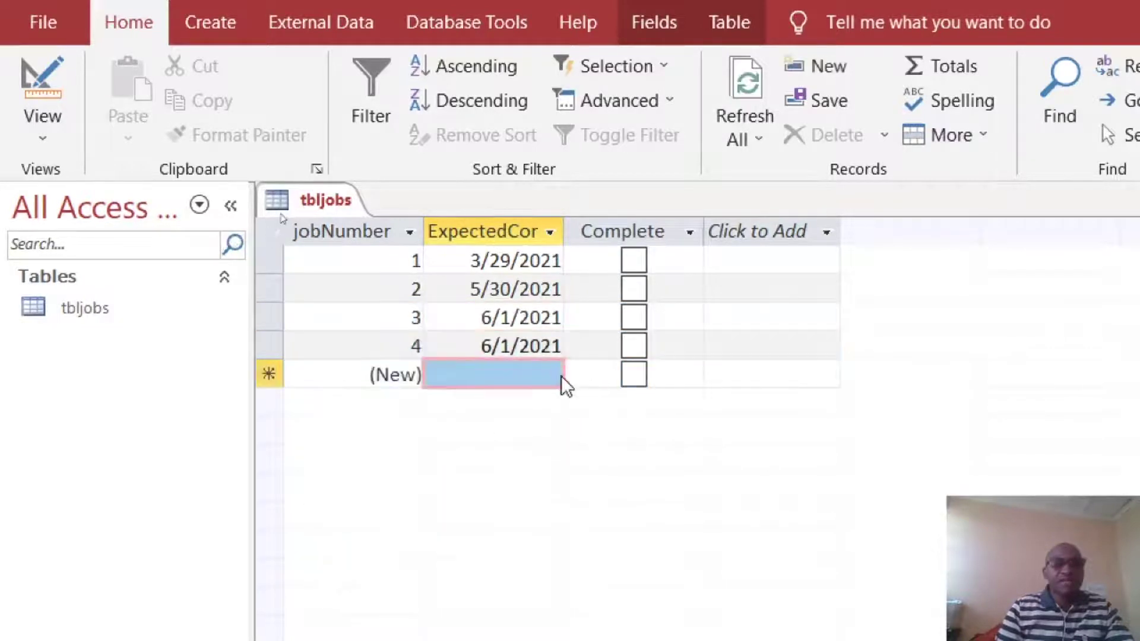
click(543, 383)
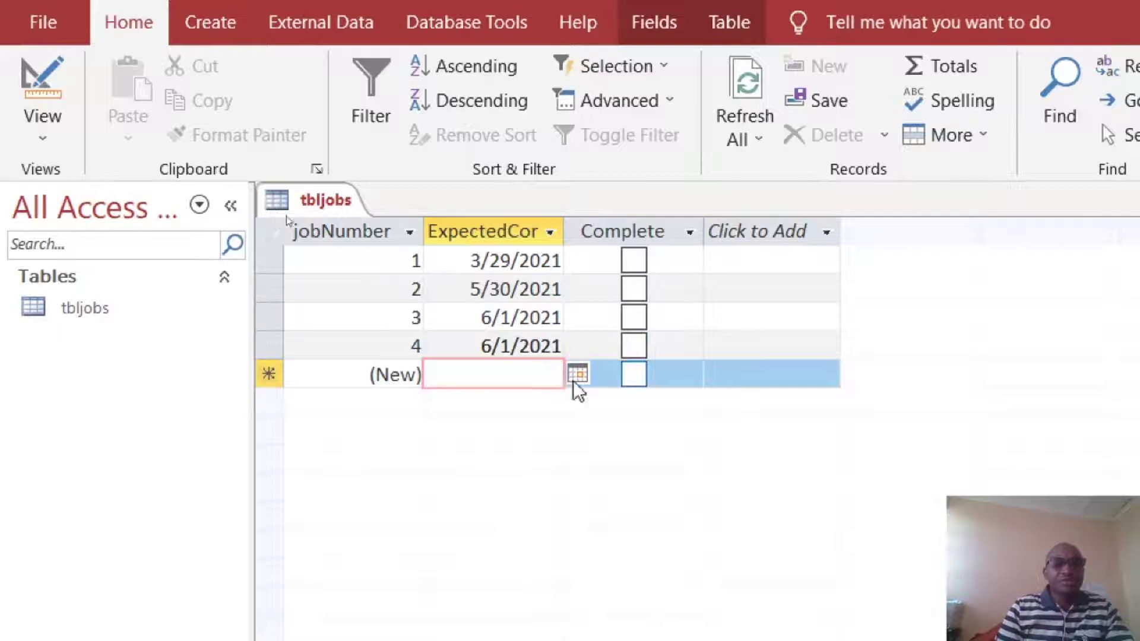
click(576, 376)
click(350, 403)
click(350, 403)
click(350, 403)
click(350, 403)
click(350, 403)
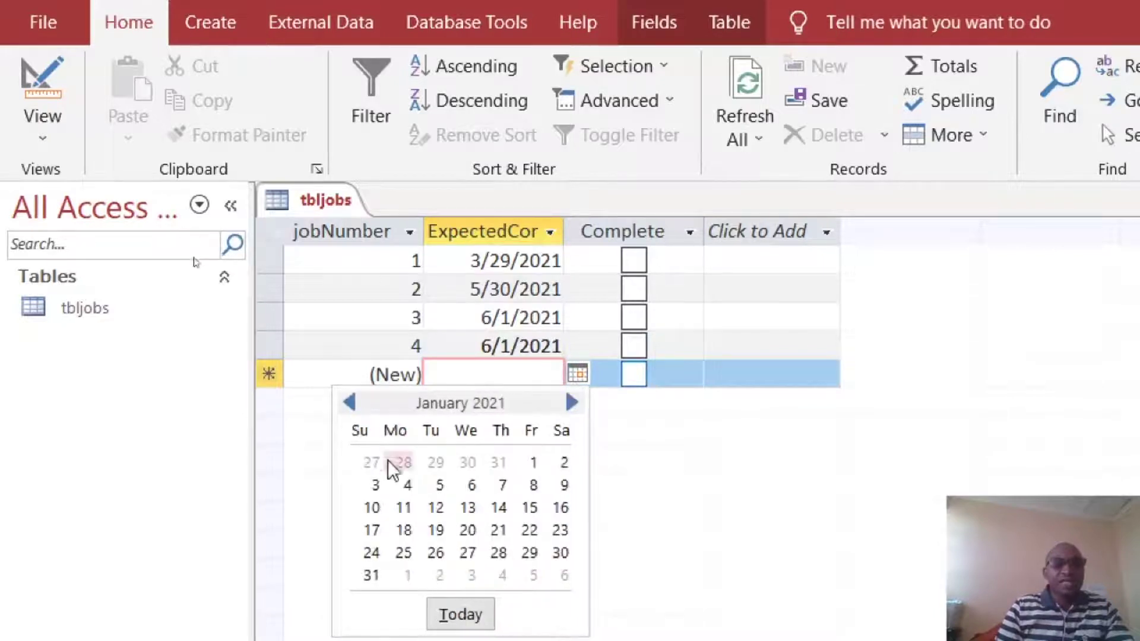
click(395, 485)
click(554, 401)
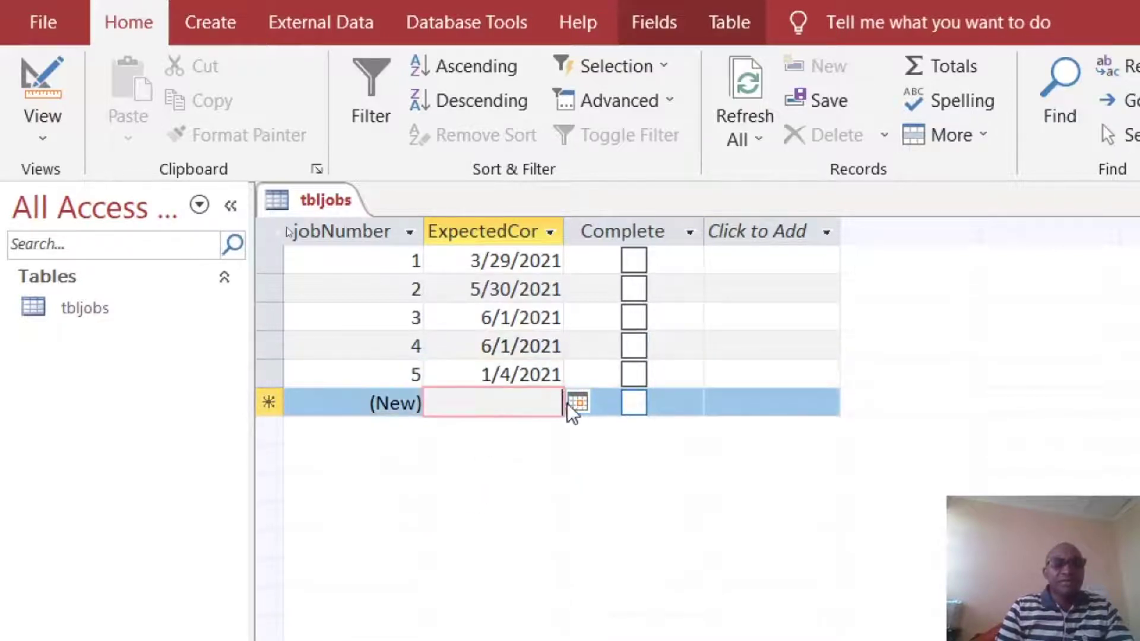
Step: Set job 6's date to 3/23/2021 and tick Complete for jobs 6, 3 and 2
click(576, 404)
click(350, 431)
click(350, 431)
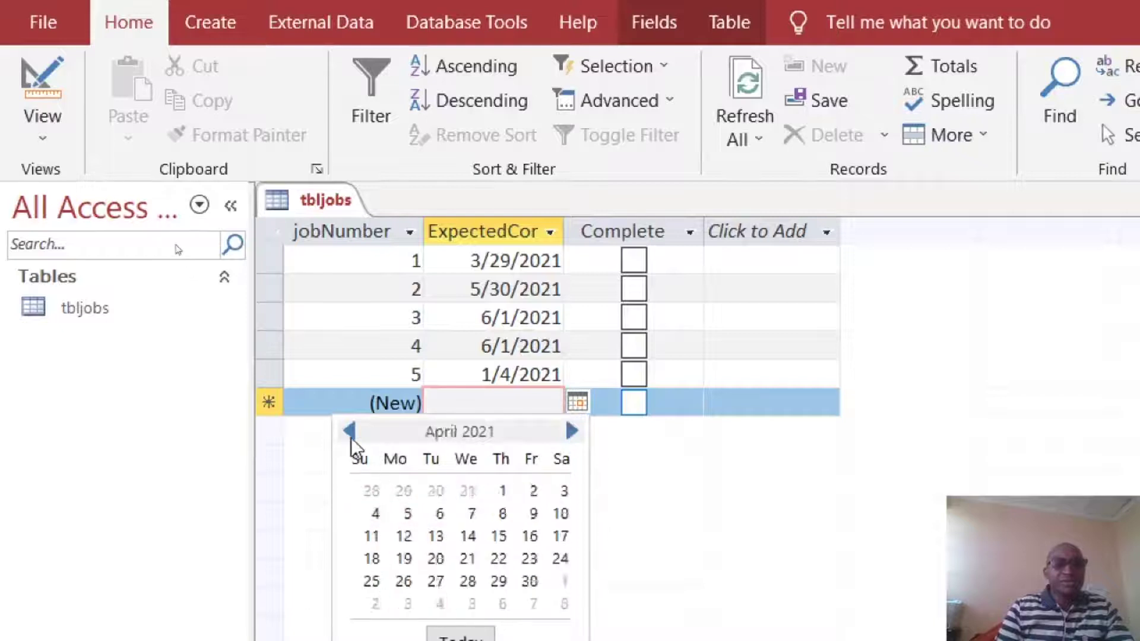
click(350, 431)
click(439, 557)
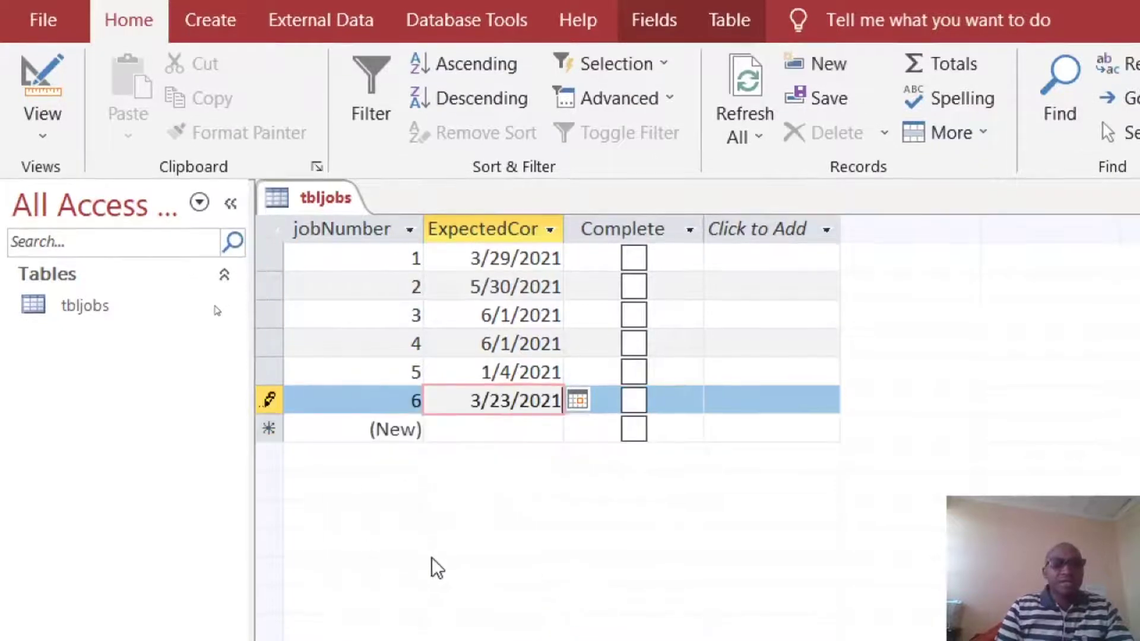
click(633, 401)
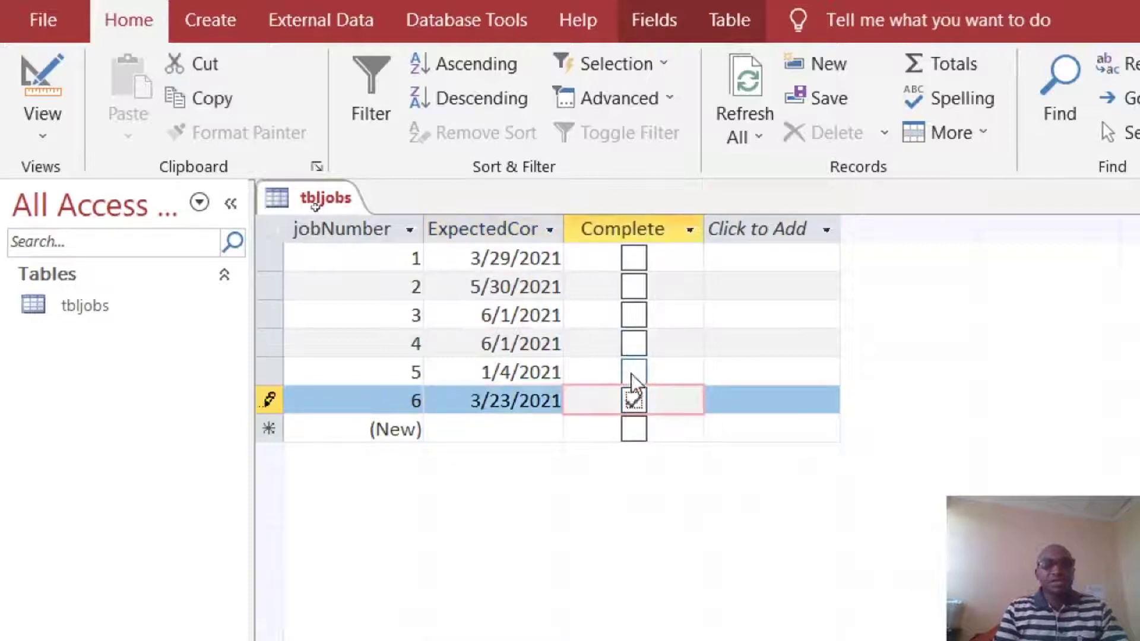
click(633, 320)
click(633, 320)
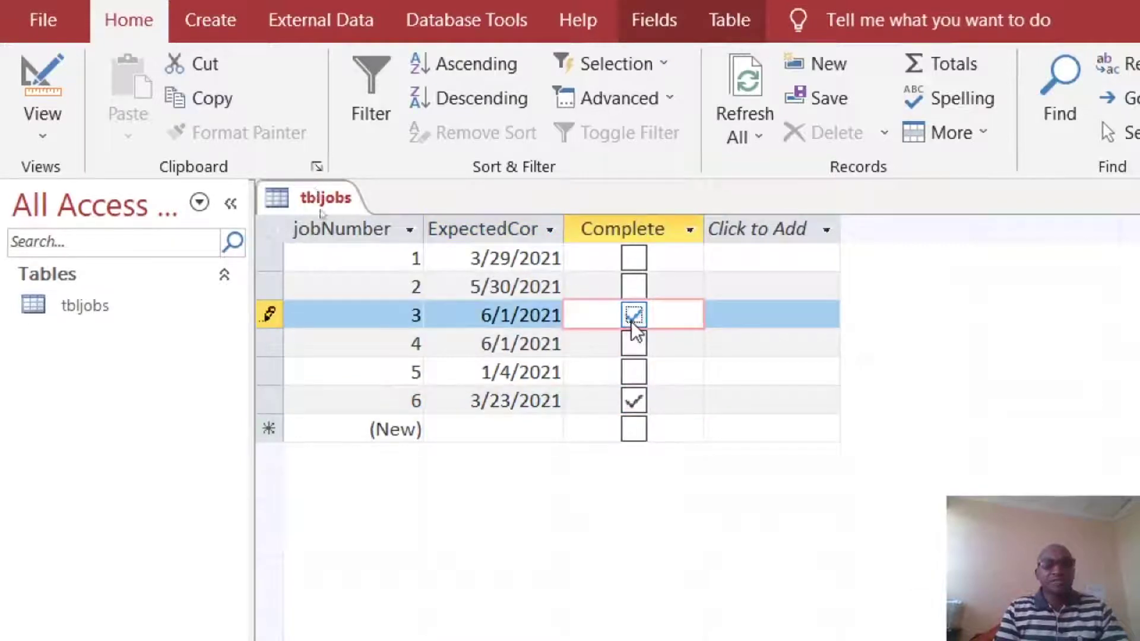
click(633, 284)
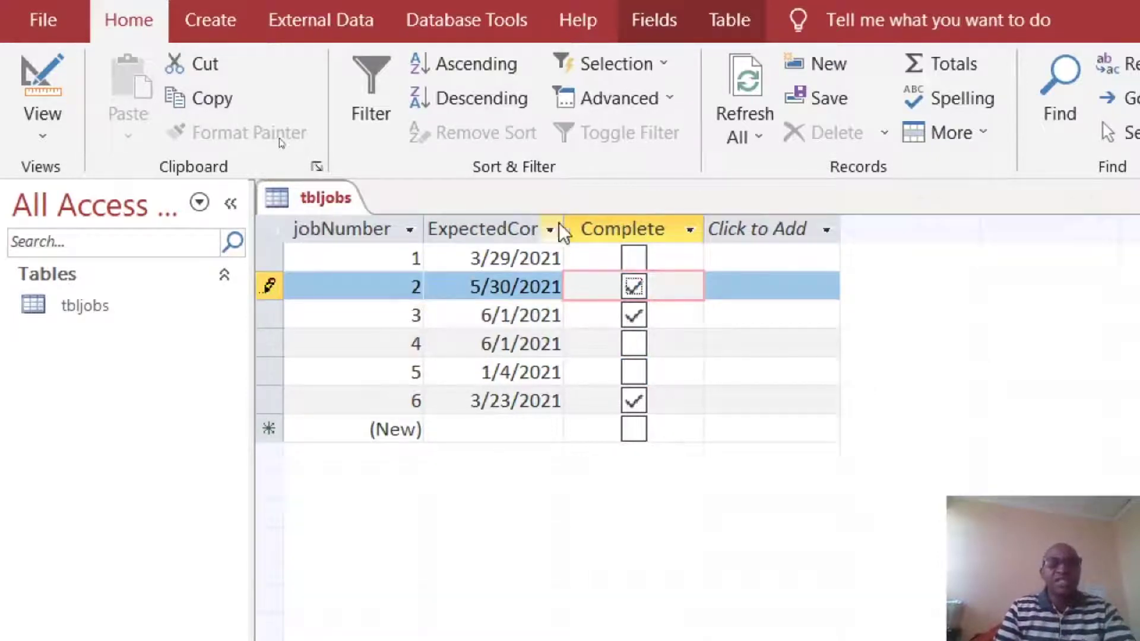
Step: Widen the date column, give job 7 the date 3/30/2021, and save the table
drag(564, 227, 669, 235)
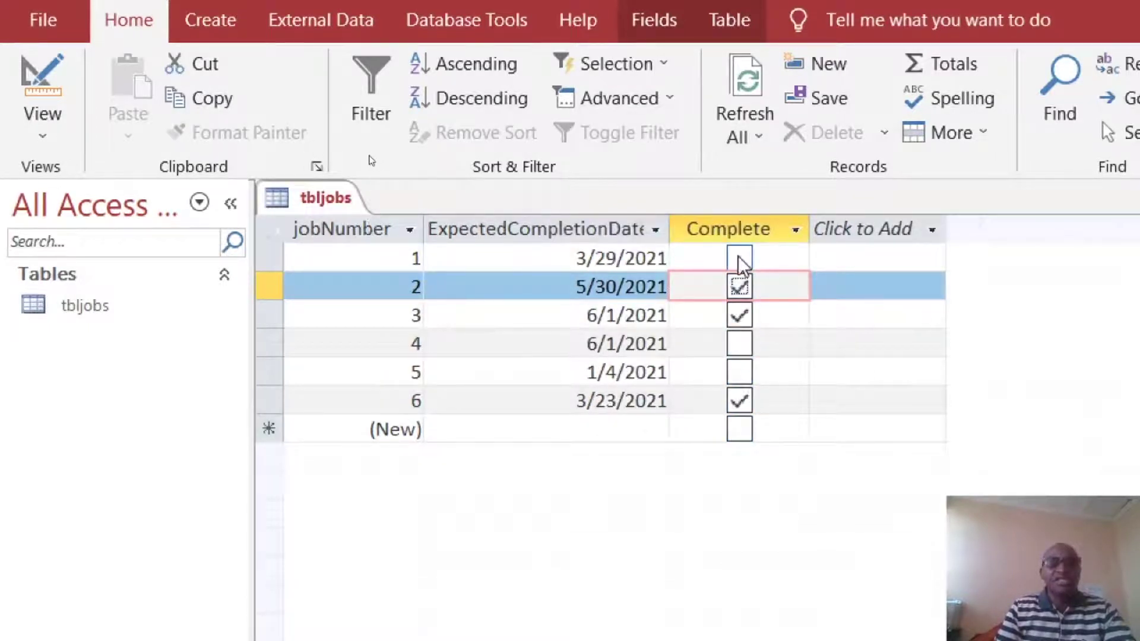
click(642, 429)
click(683, 429)
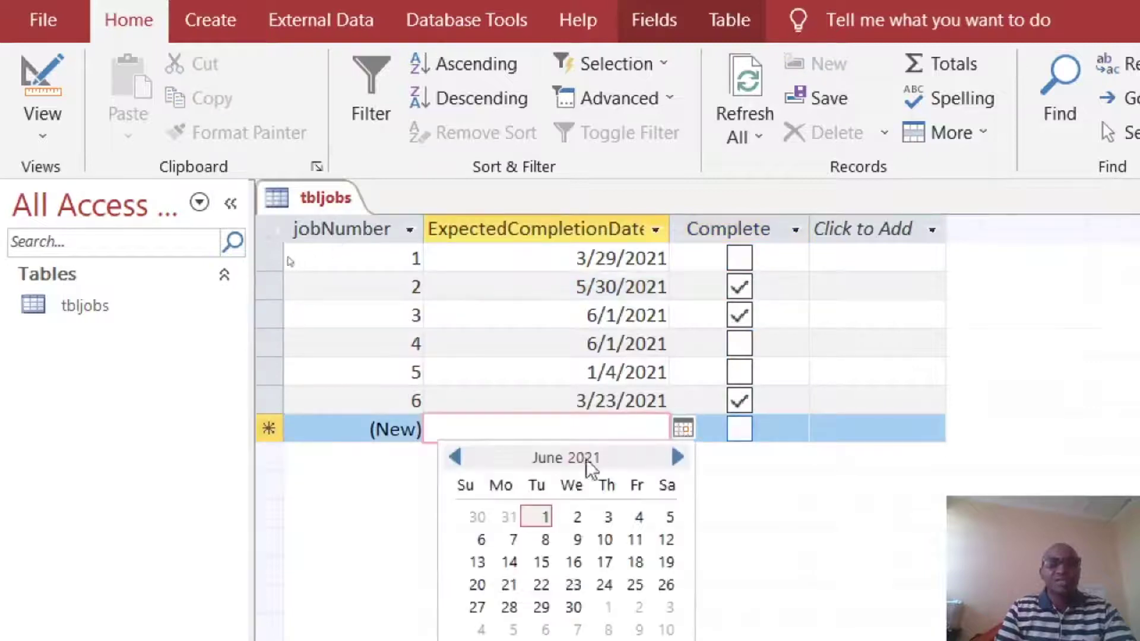
click(456, 458)
click(456, 458)
click(542, 517)
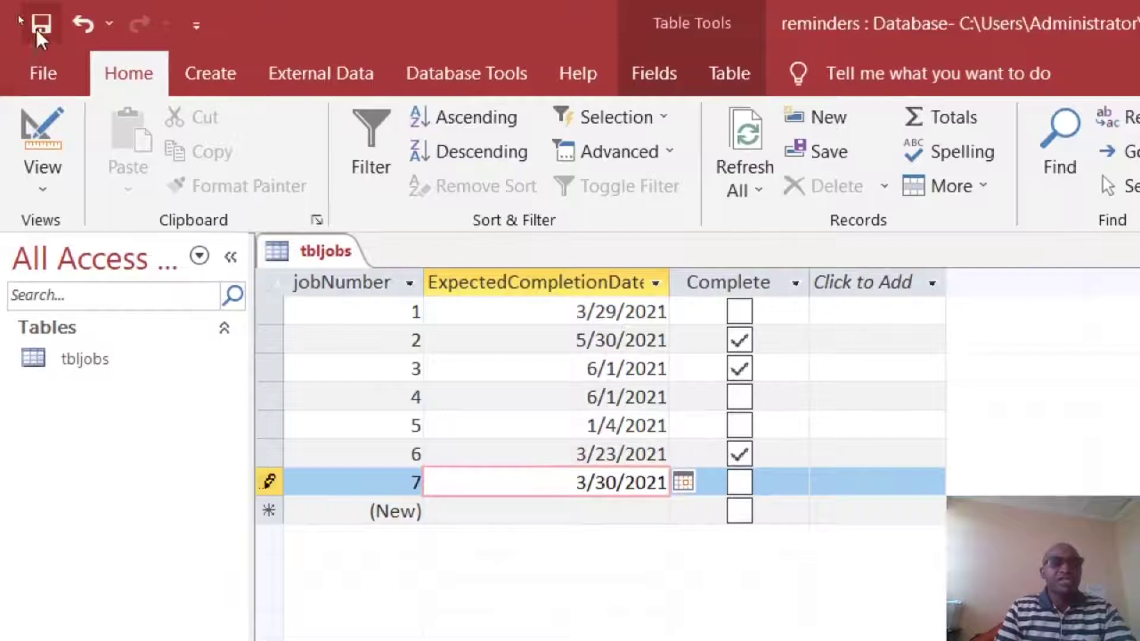
click(38, 29)
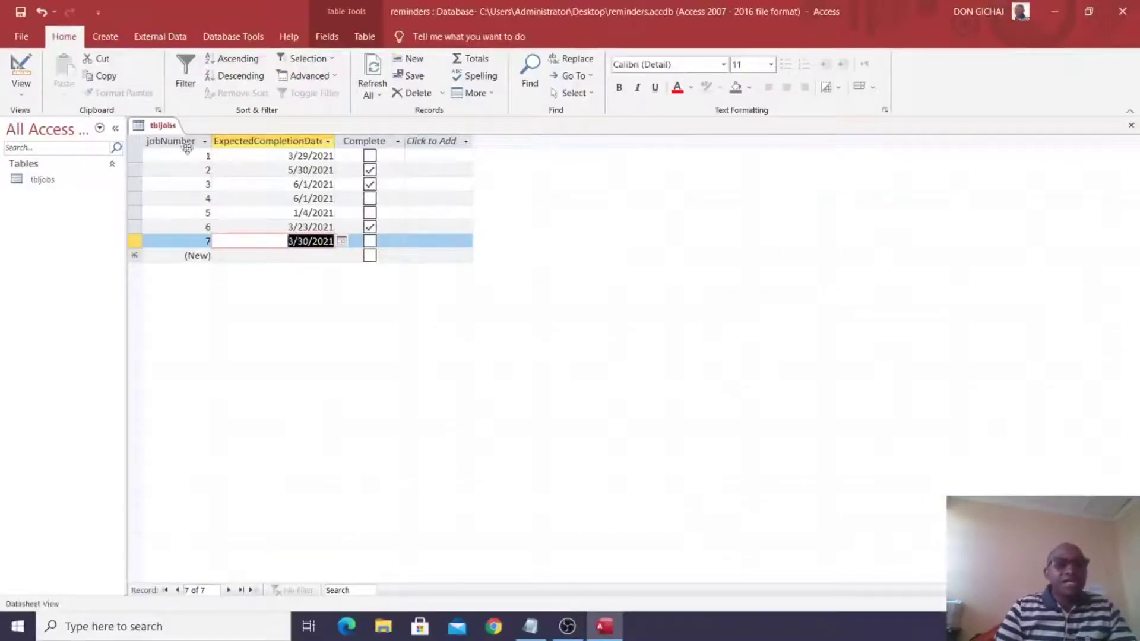
Step: Close the tbljobs datasheet and start a new query design based on tbljobs
right_click(164, 130)
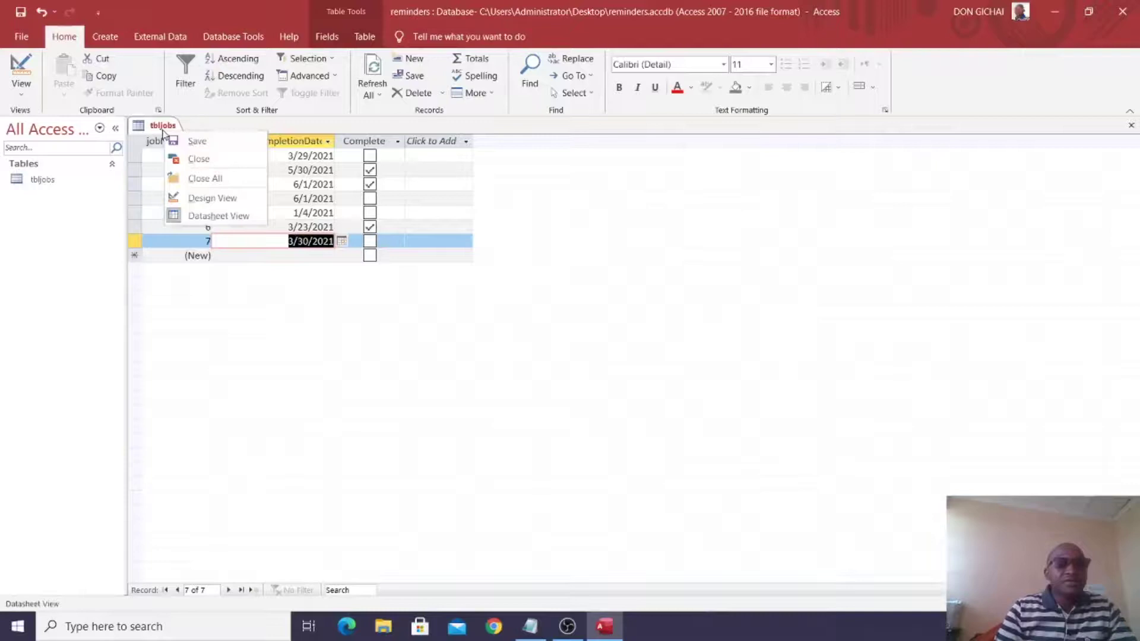
click(196, 160)
click(107, 38)
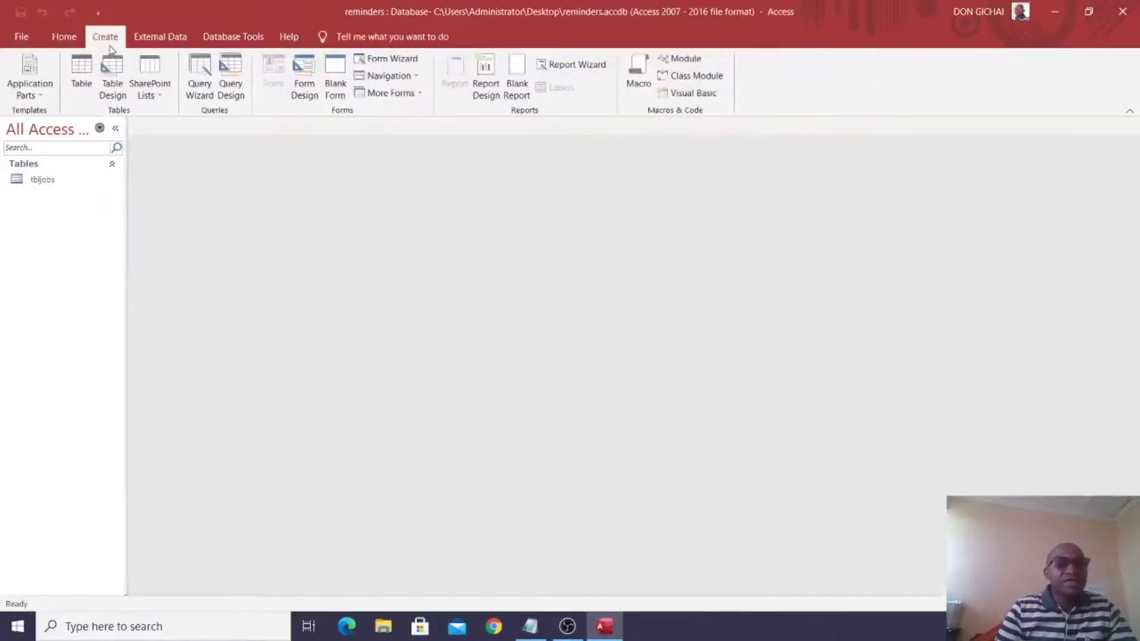
click(230, 84)
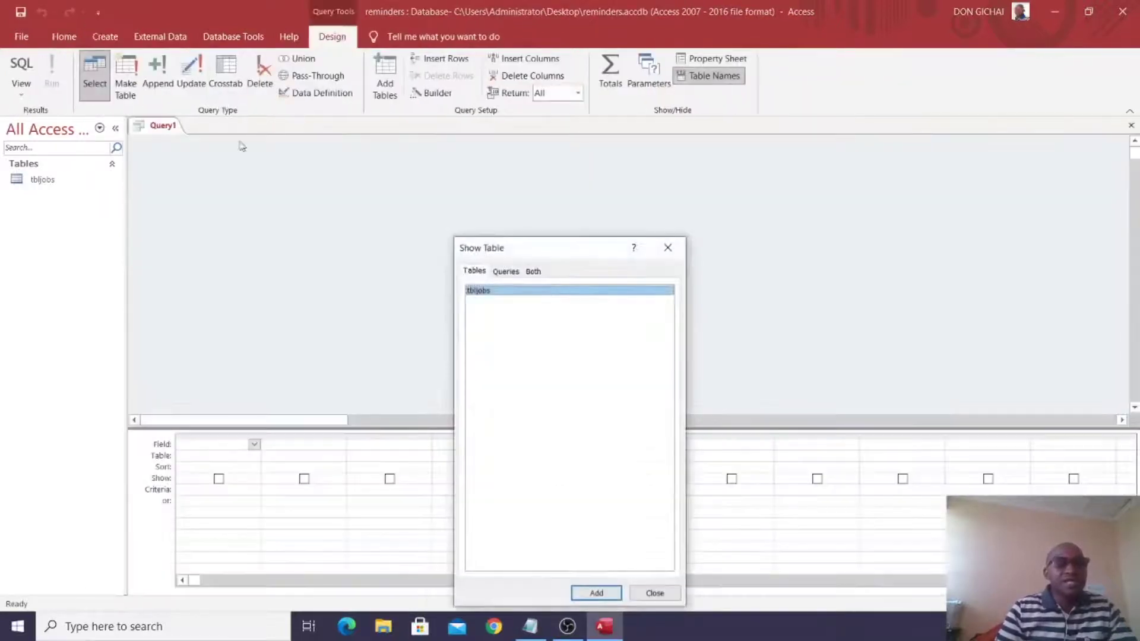
double_click(491, 290)
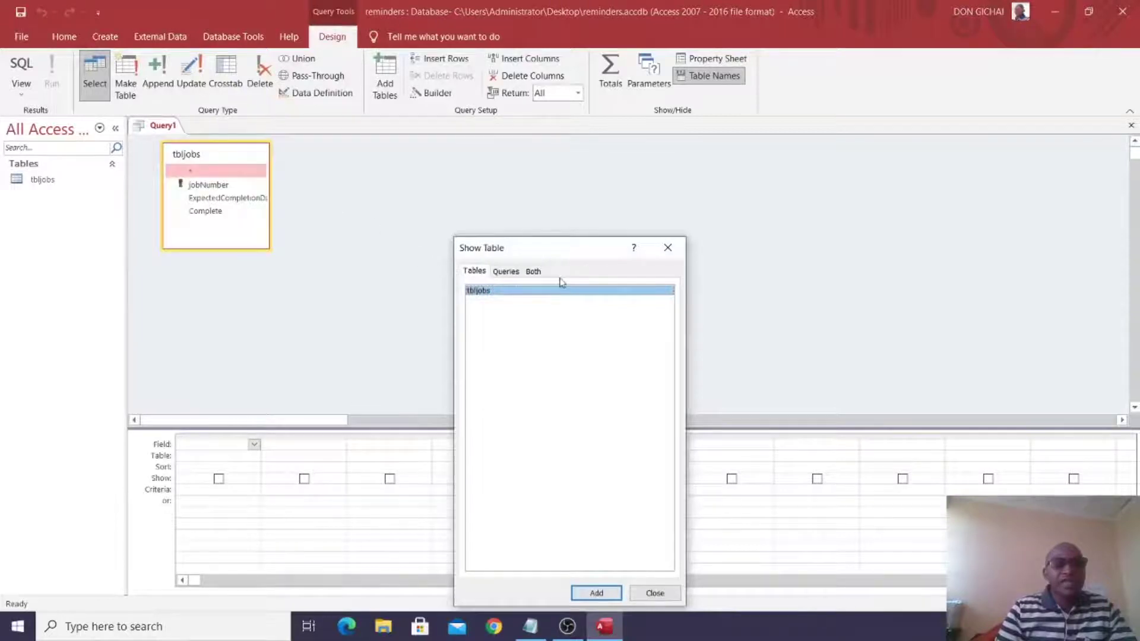
click(668, 248)
Step: Add jobNumber, ExpectedCompletionDate and Complete to the grid, save as Query1, and run it
double_click(232, 186)
double_click(229, 198)
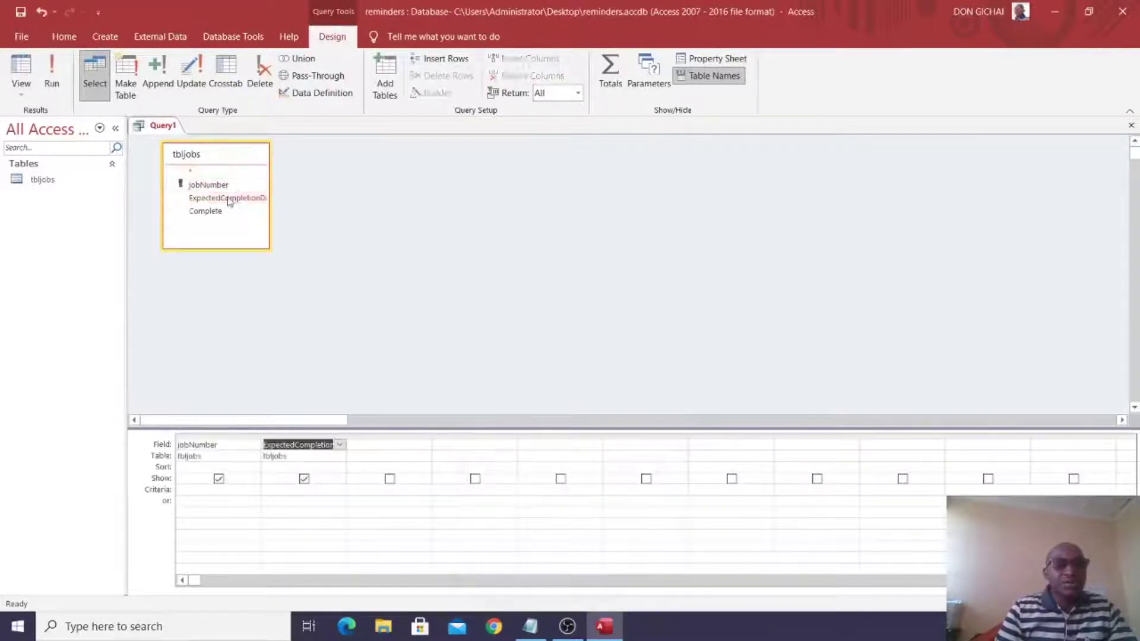
double_click(215, 212)
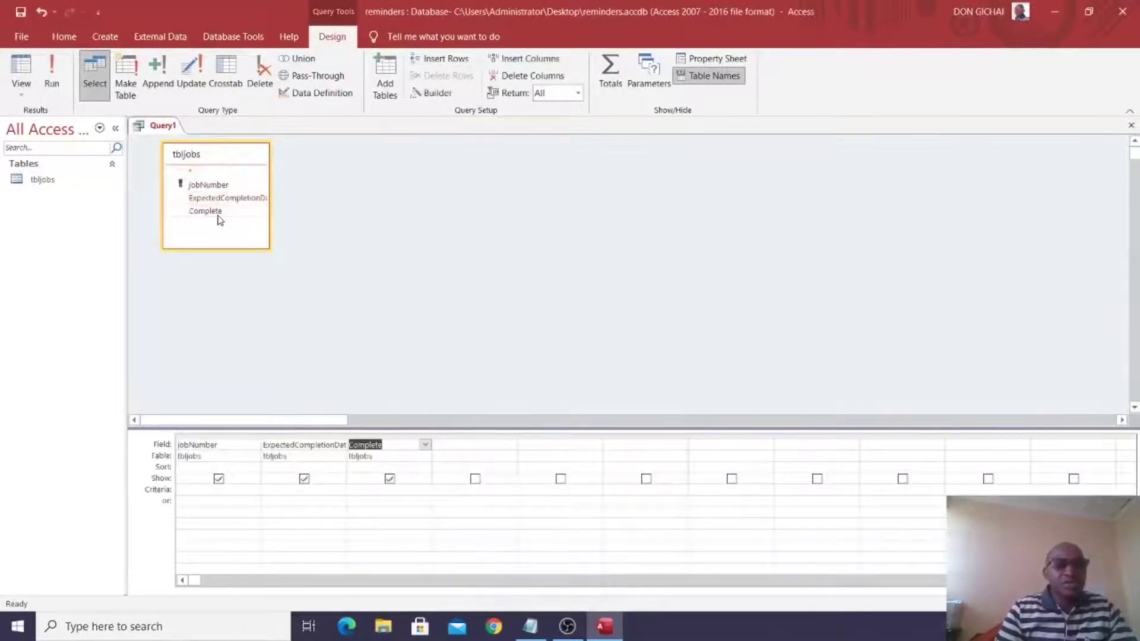
click(22, 15)
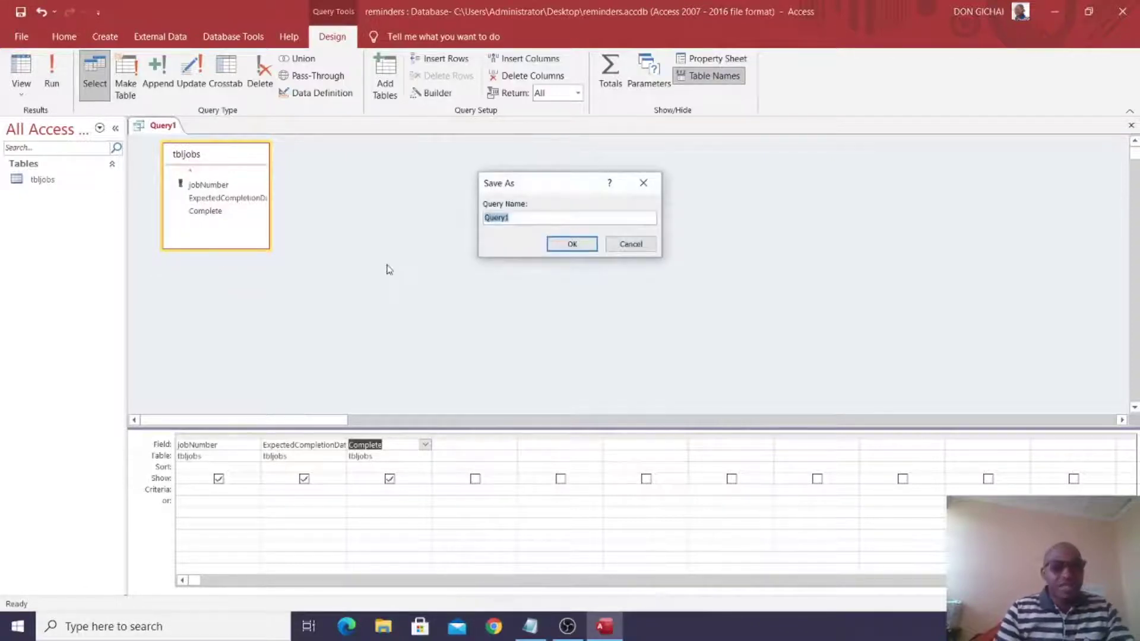
key(Return)
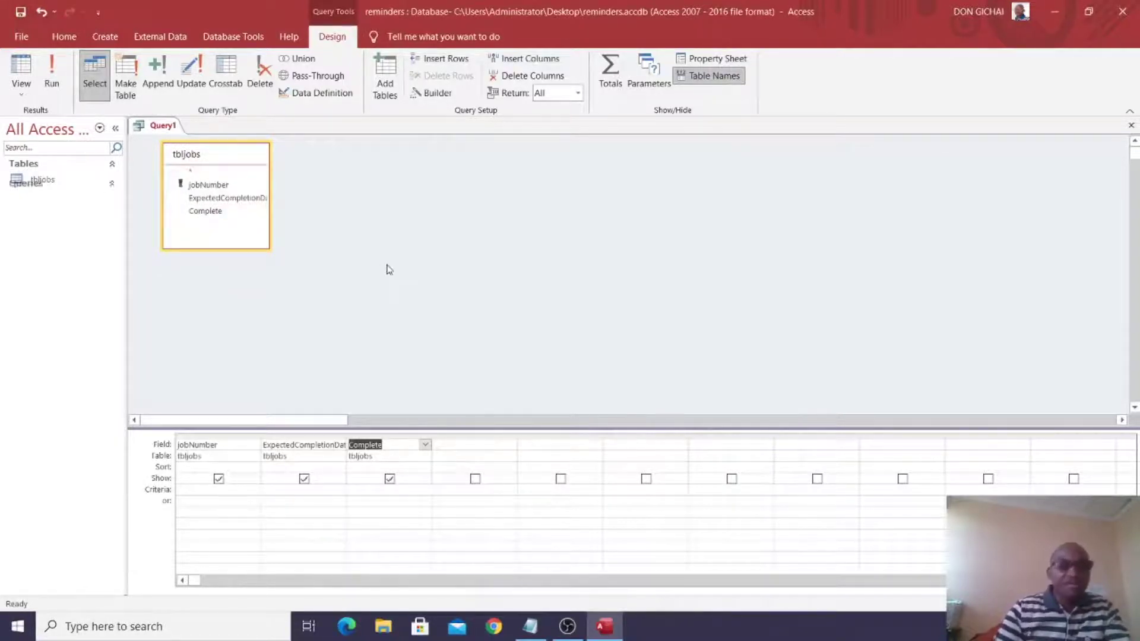
click(42, 80)
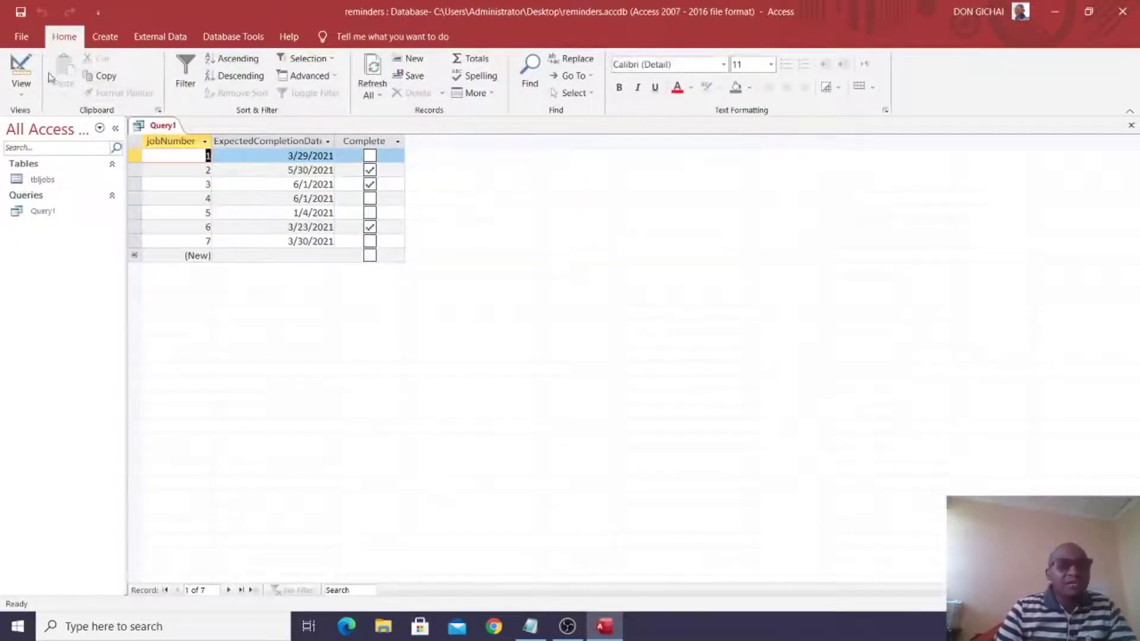
Step: Set Query1's Complete criterion to No and run it to list the four unfinished jobs
click(20, 66)
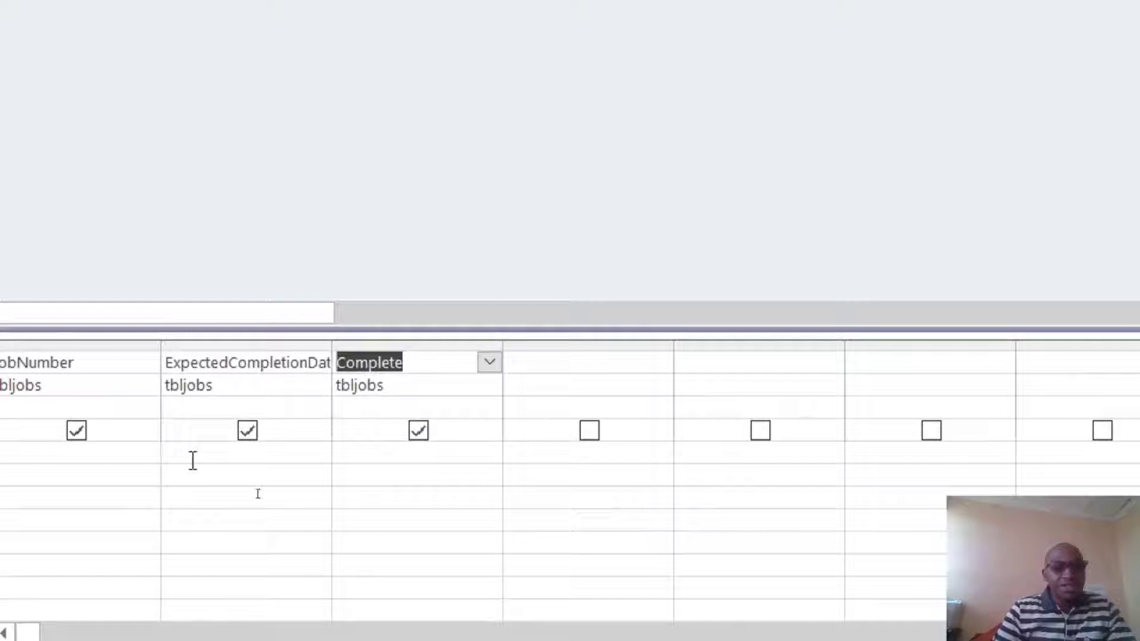
click(358, 457)
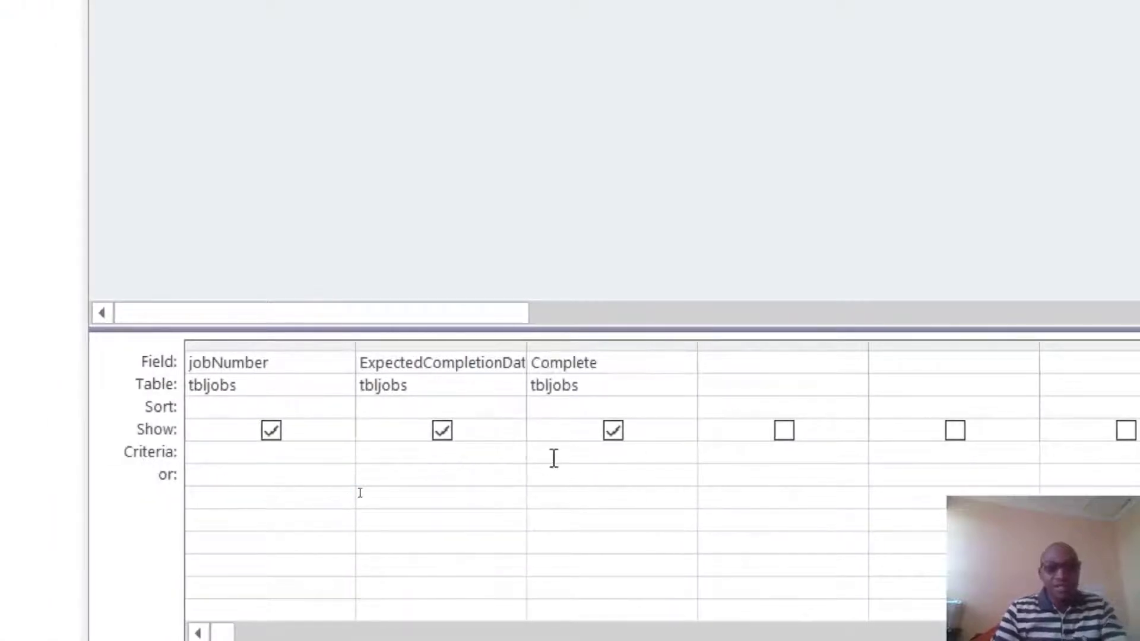
text(no)
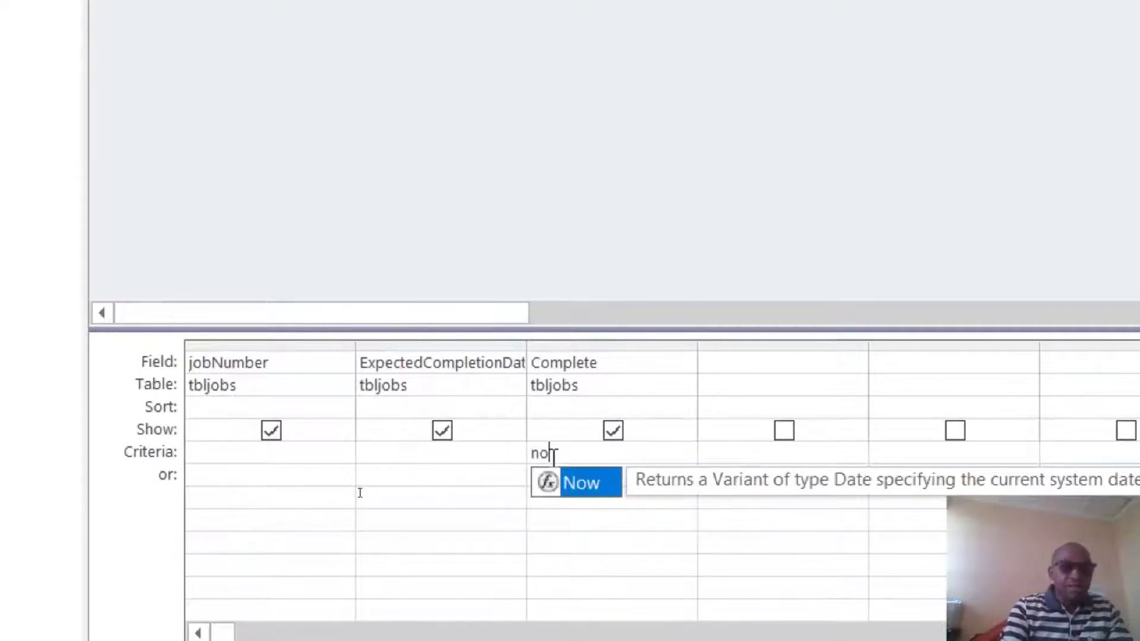
click(553, 455)
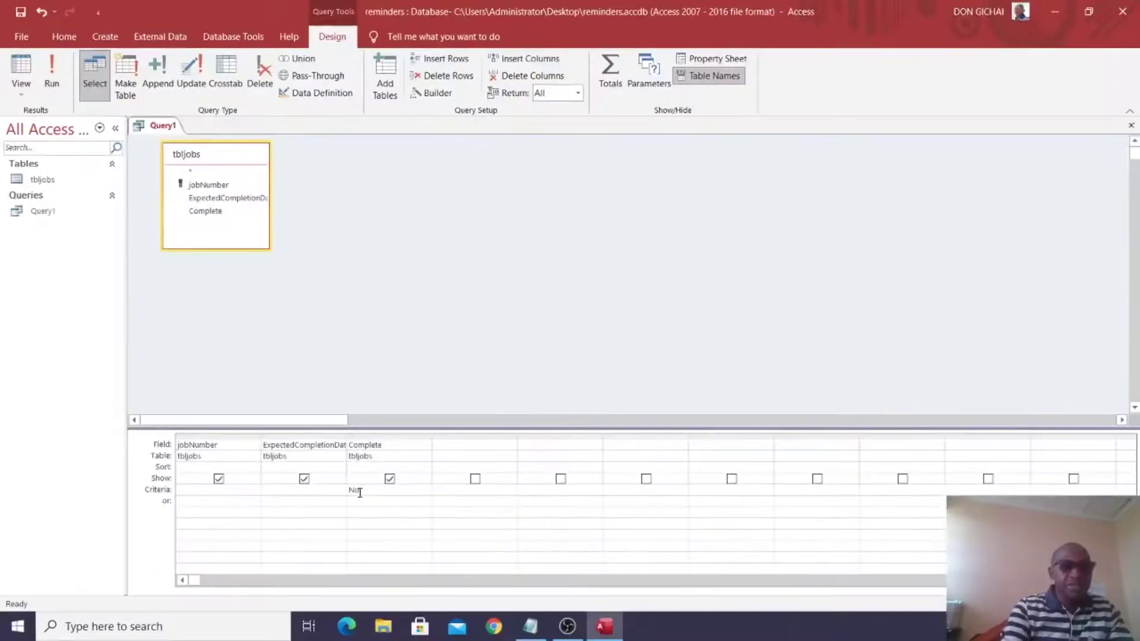
click(43, 83)
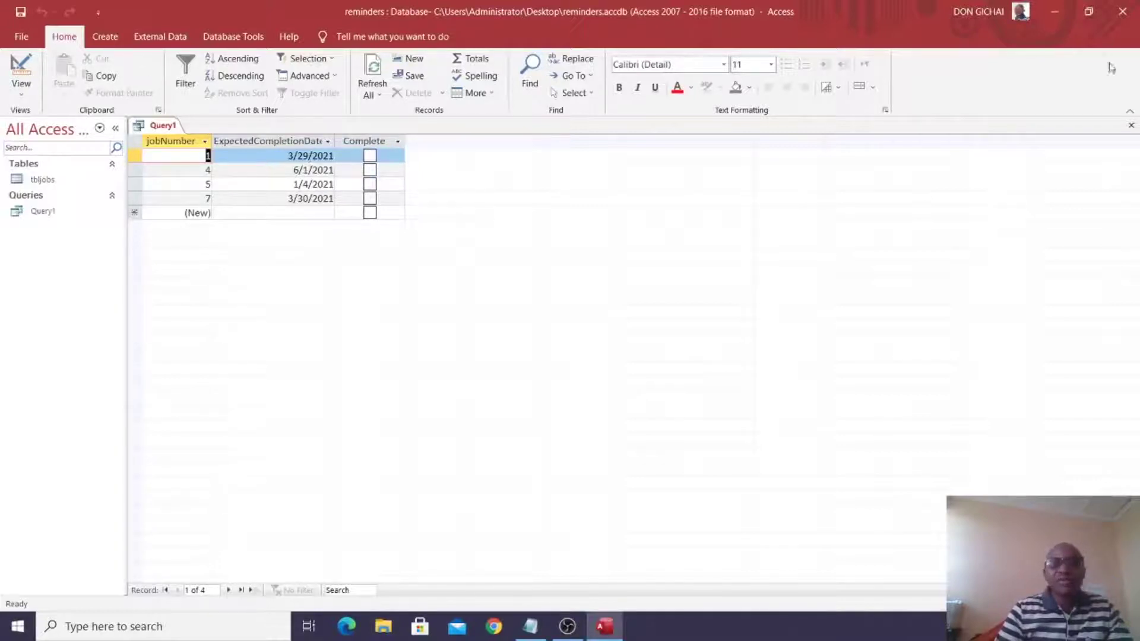
Step: Close Query1 and start a Form Wizard on Query1 with all fields in Tabular layout
click(1131, 126)
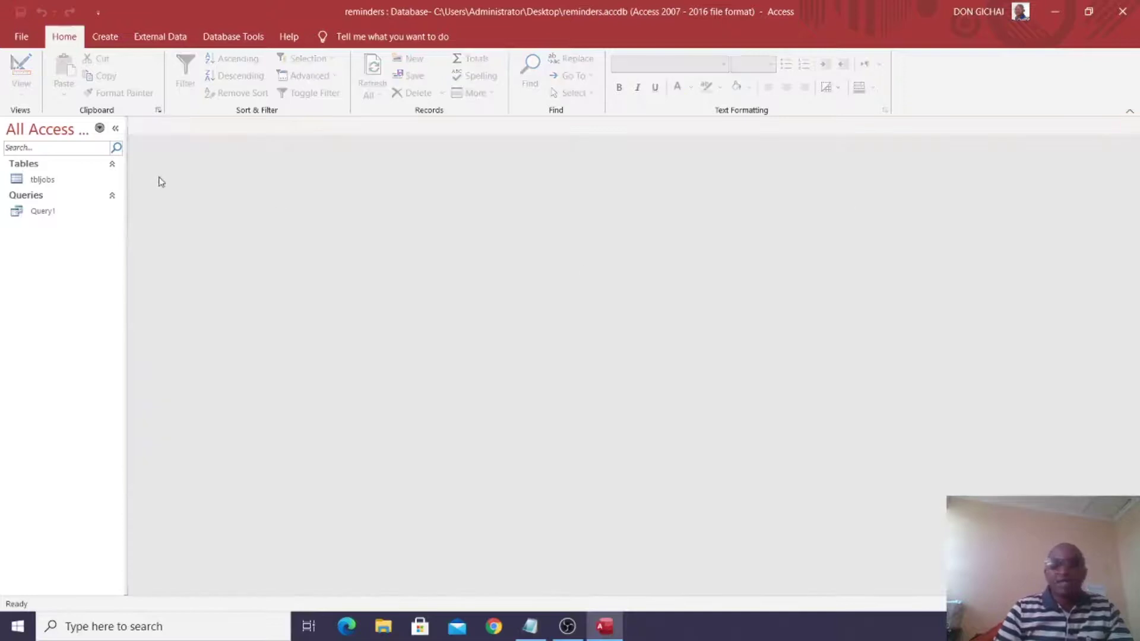
click(104, 44)
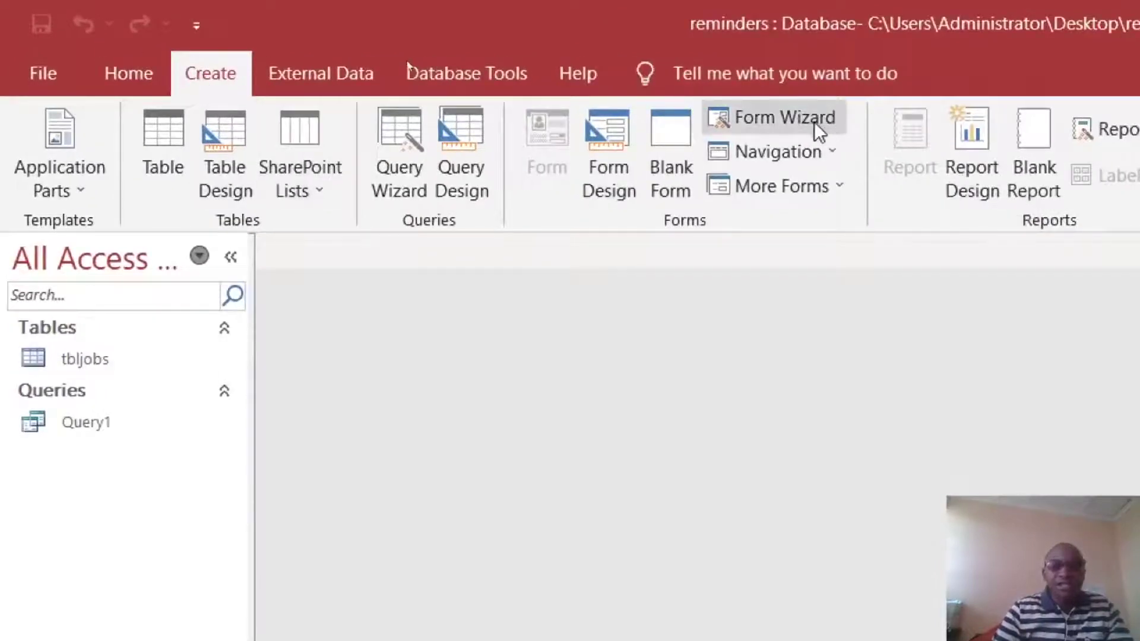
click(811, 128)
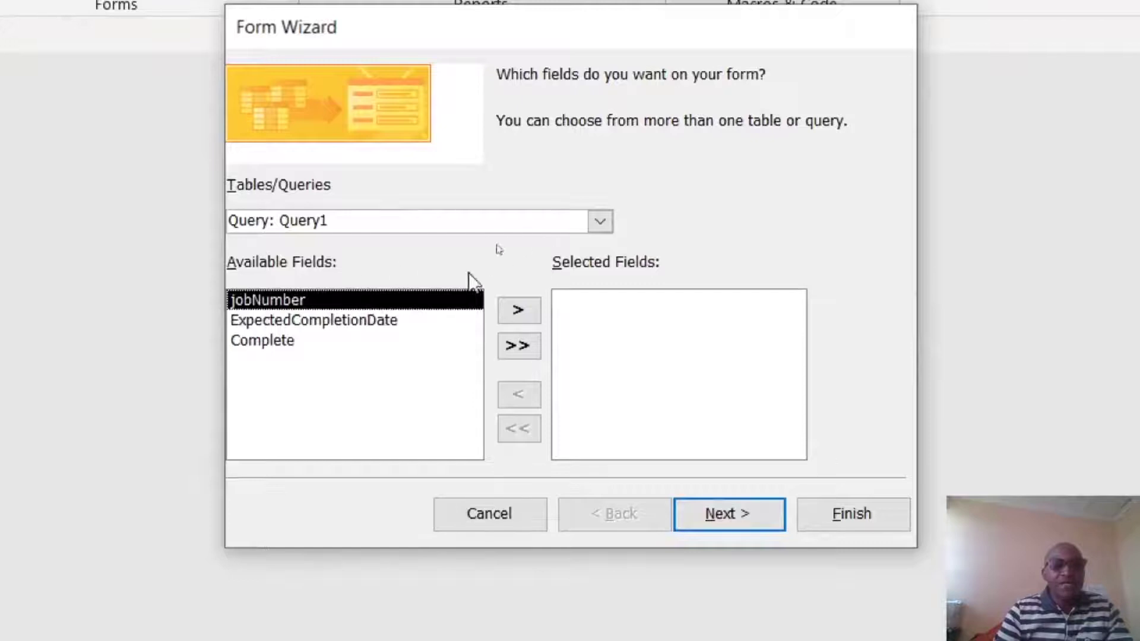
click(517, 346)
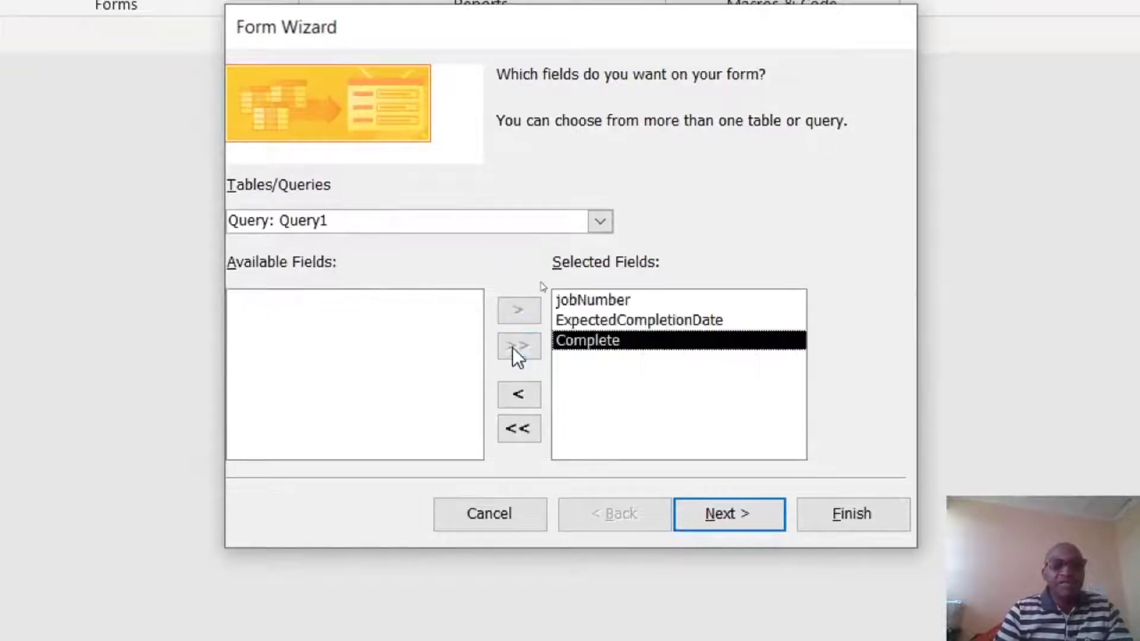
click(713, 514)
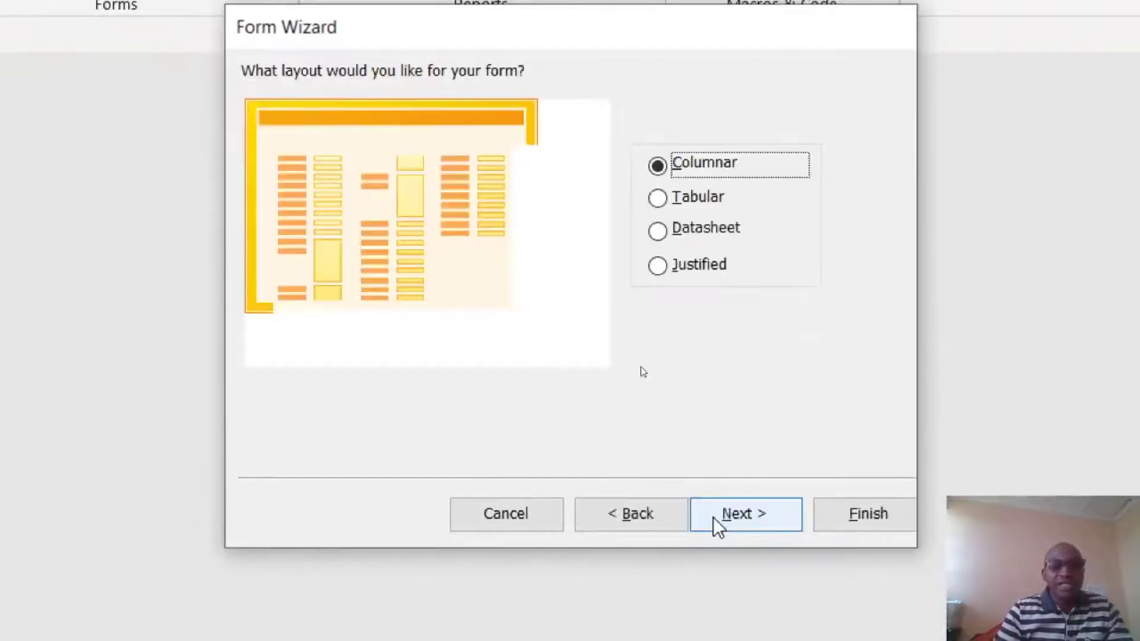
click(698, 198)
click(745, 514)
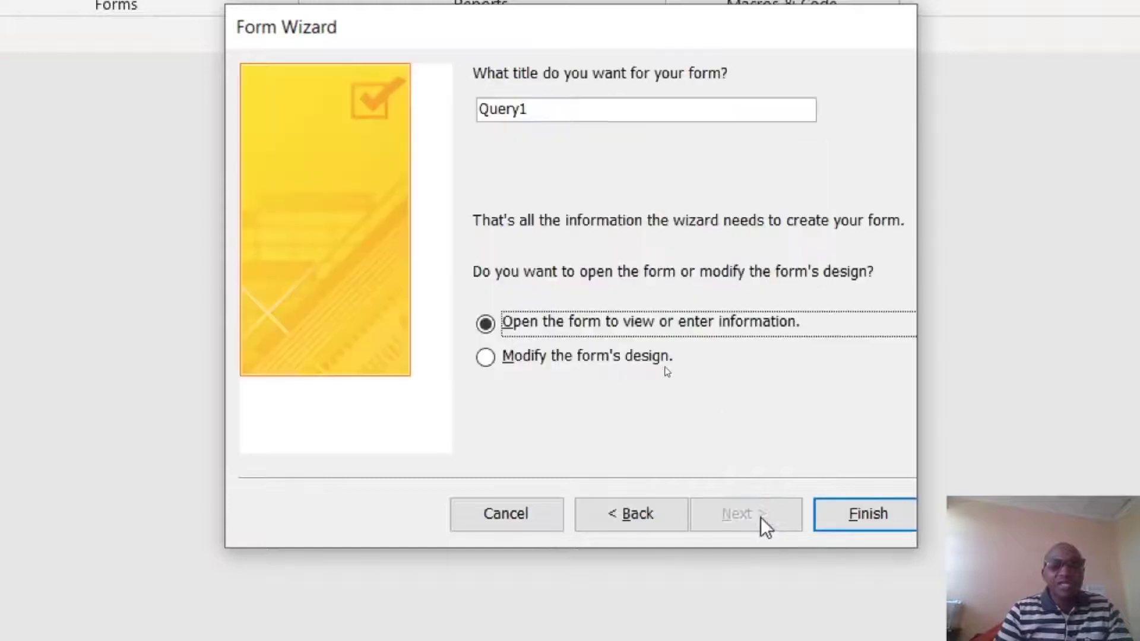
Step: Title the new form frmReminders and finish the wizard
double_click(554, 118)
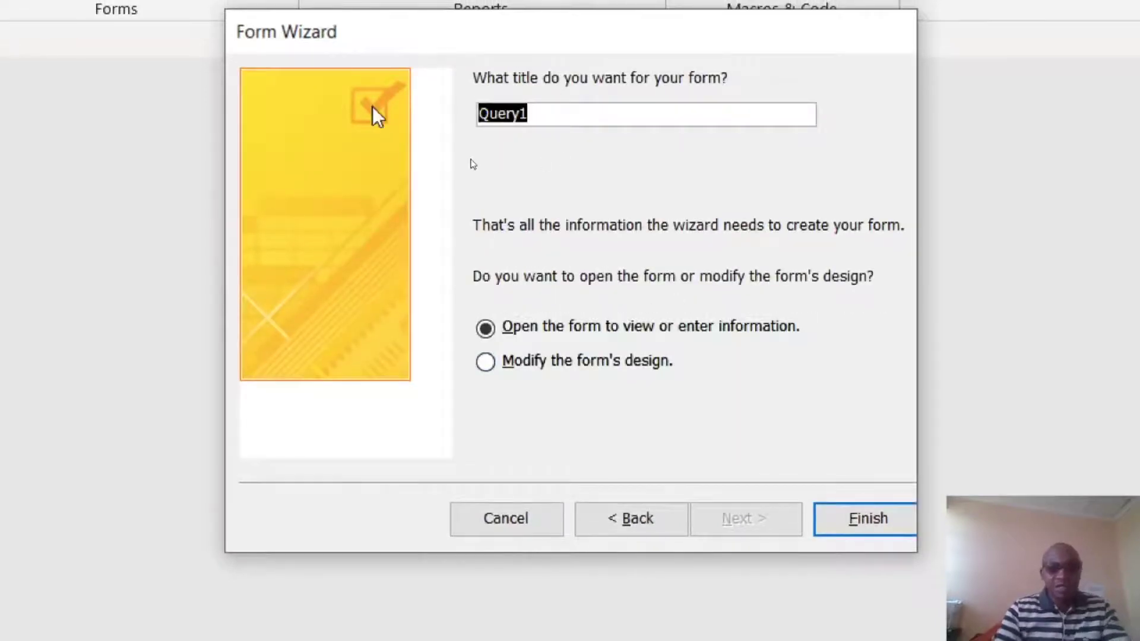
text(frm)
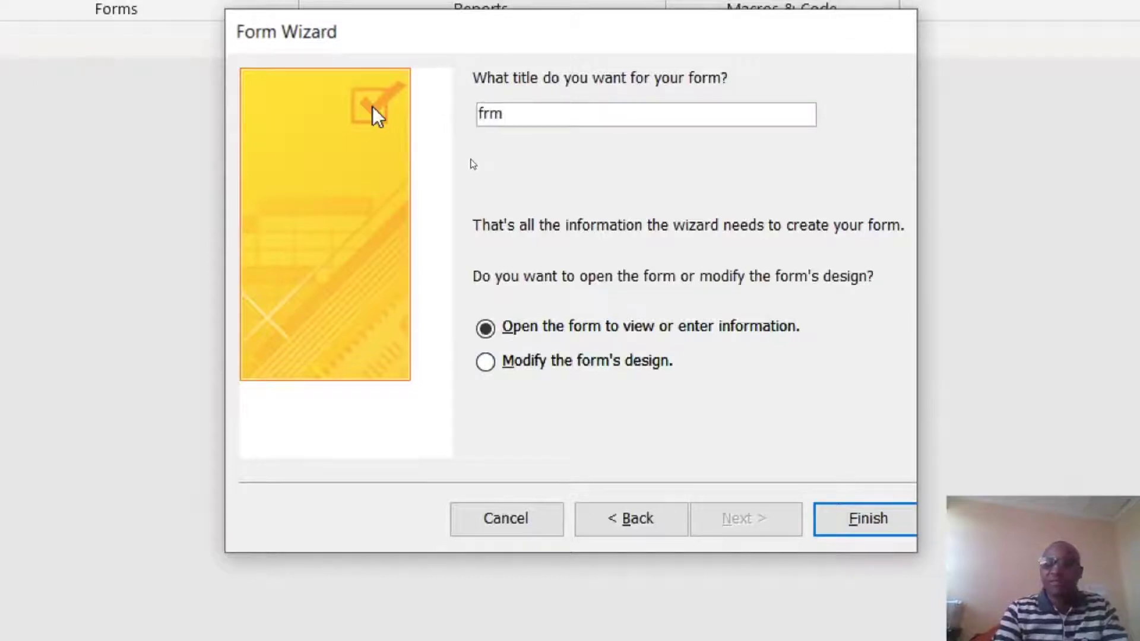
text(REe)
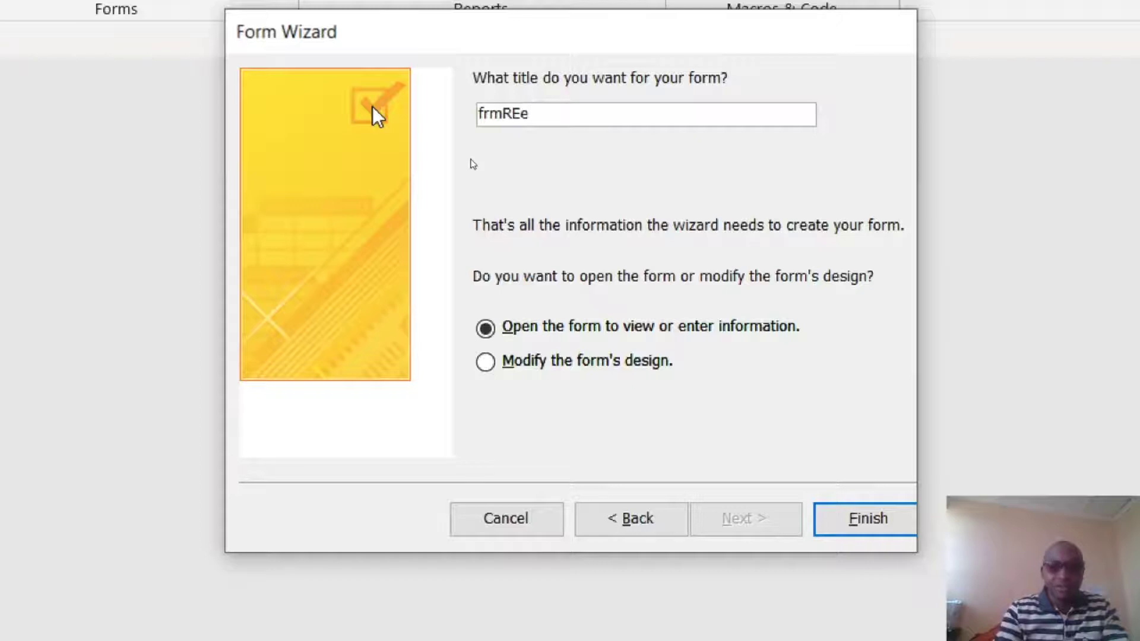
key(BackSpace)
key(BackSpace)
text(em)
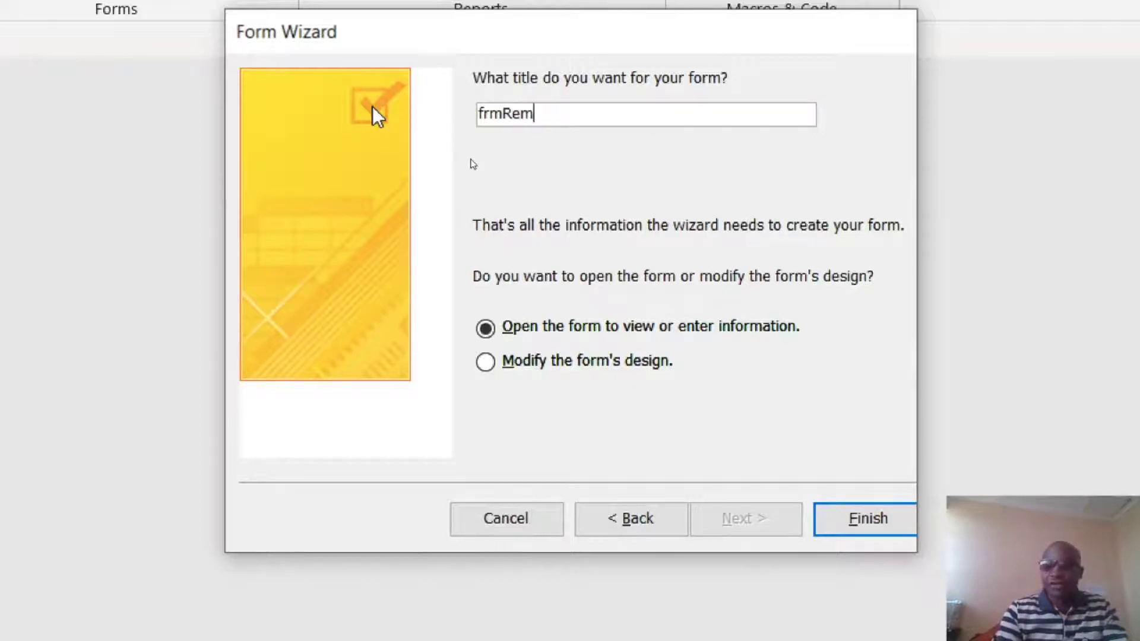
text(inder)
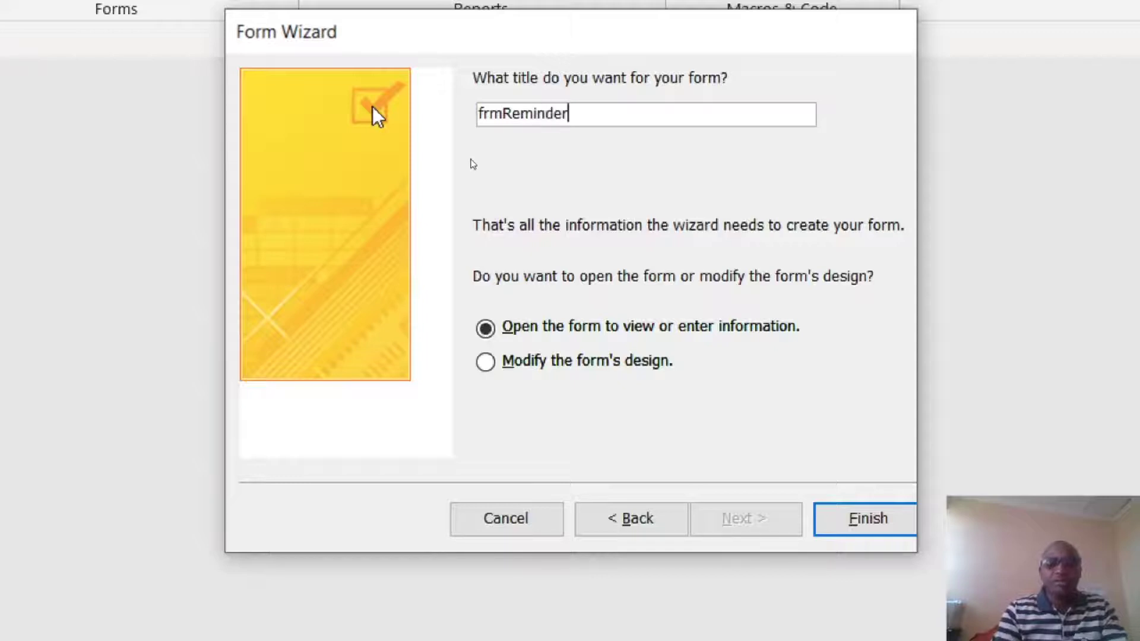
text(s)
key(Return)
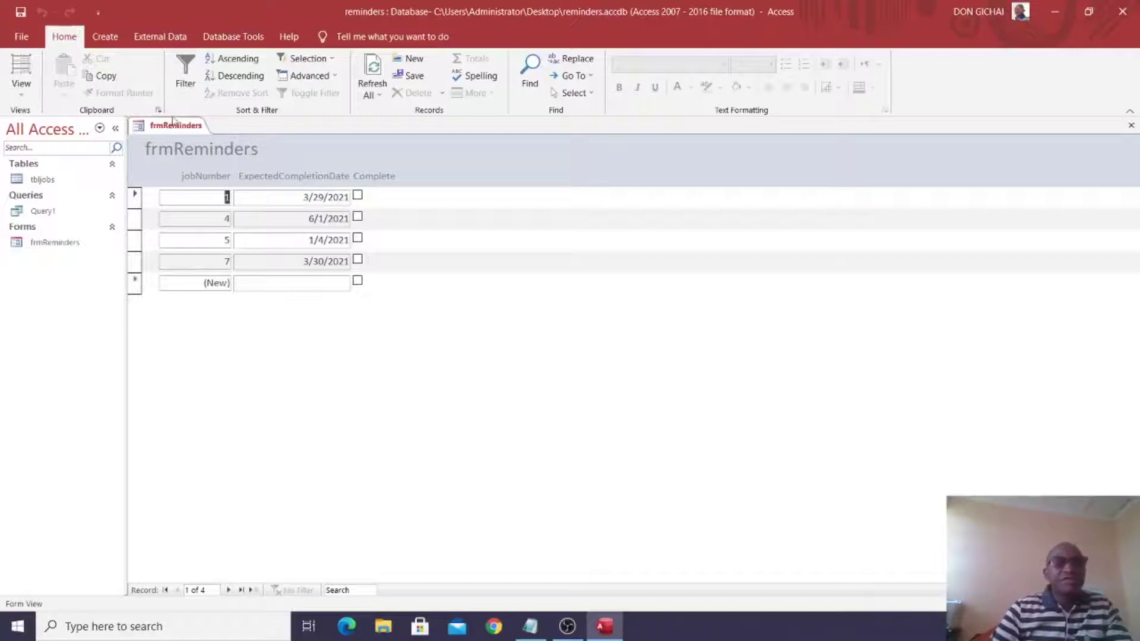
Step: Close frmReminders, then open and close an empty Query2 design without adding tables
right_click(172, 122)
click(197, 154)
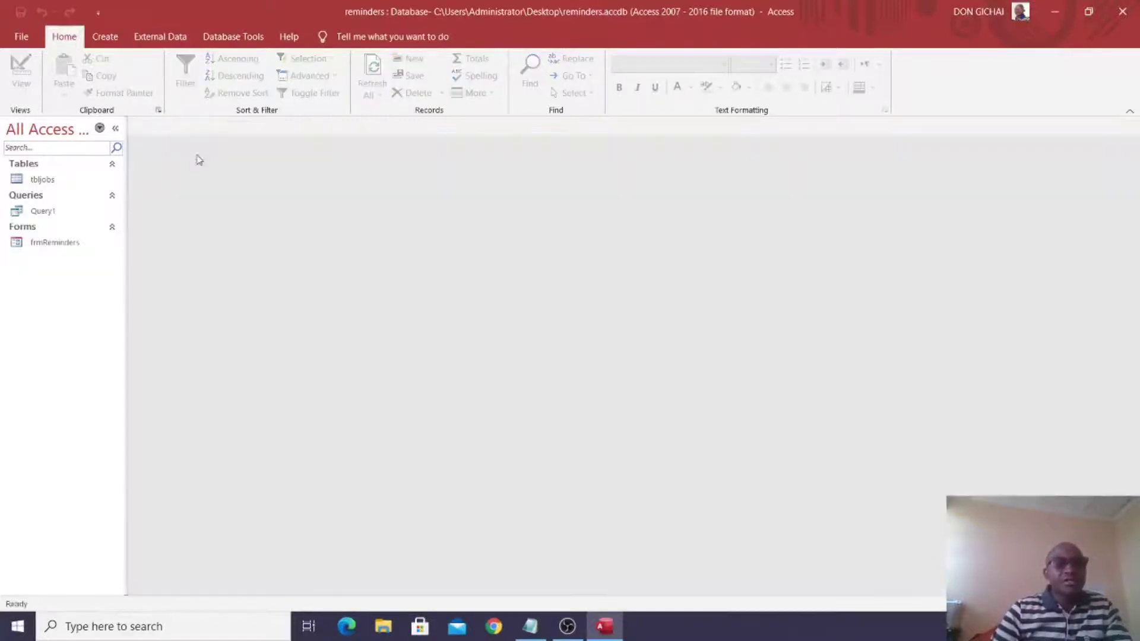
click(54, 212)
click(106, 37)
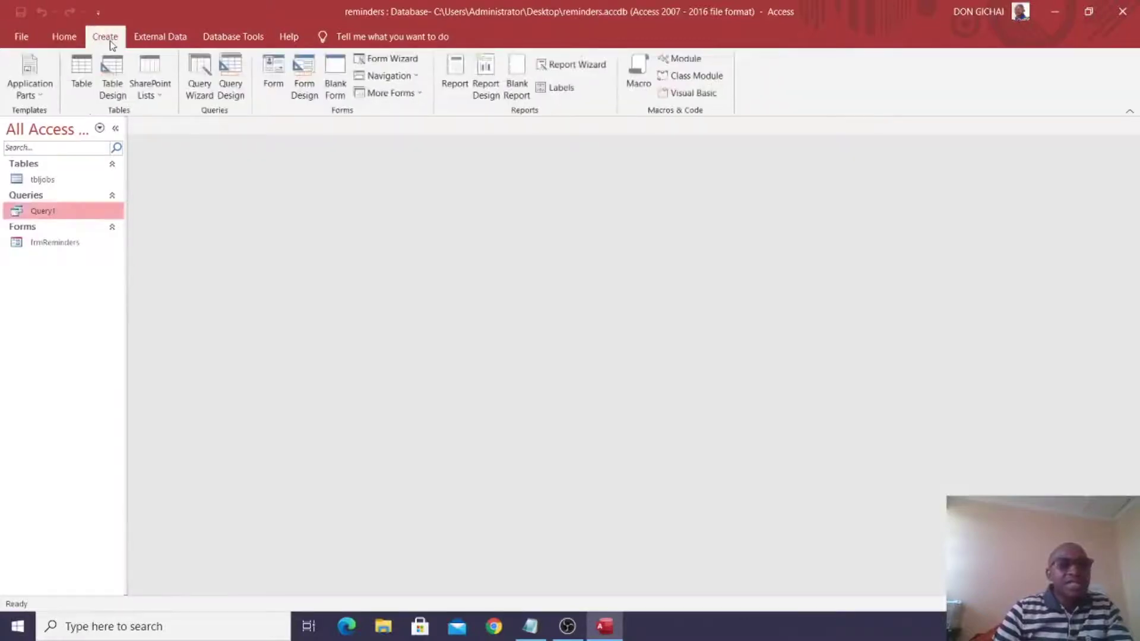
click(231, 80)
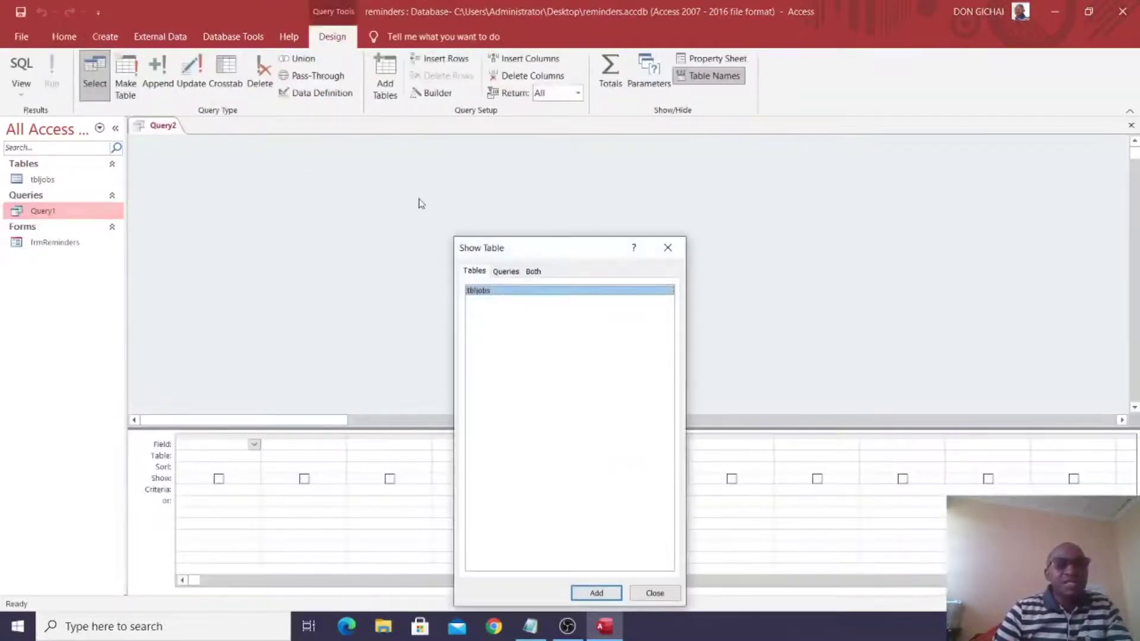
click(660, 251)
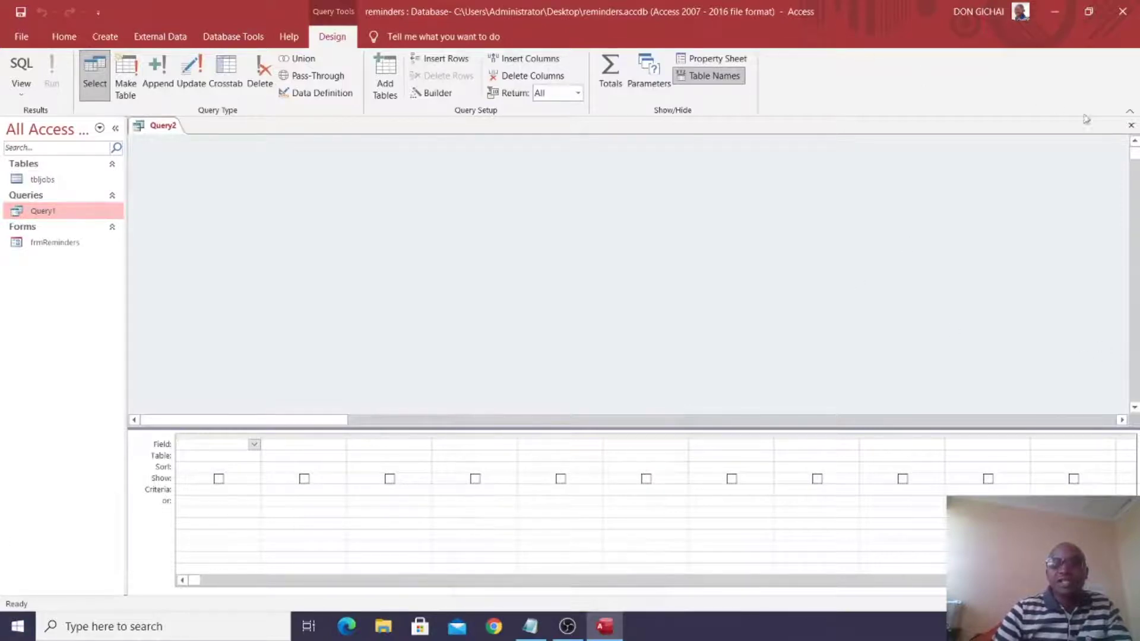
click(1132, 125)
click(105, 36)
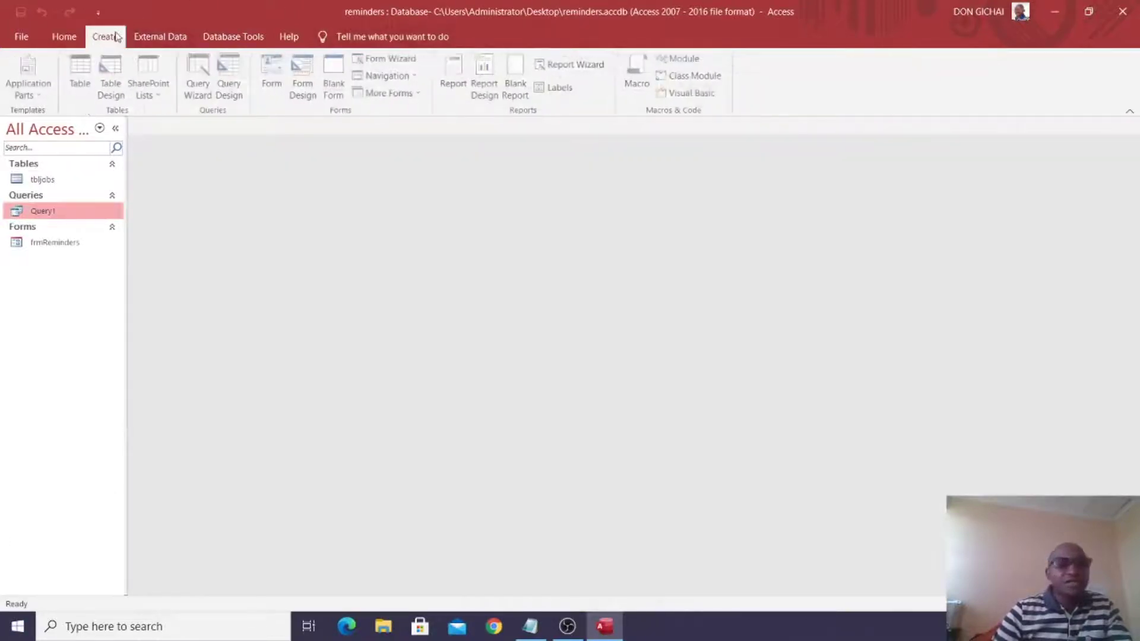
Step: Create a blank form in Design View with a green Detail section
click(305, 95)
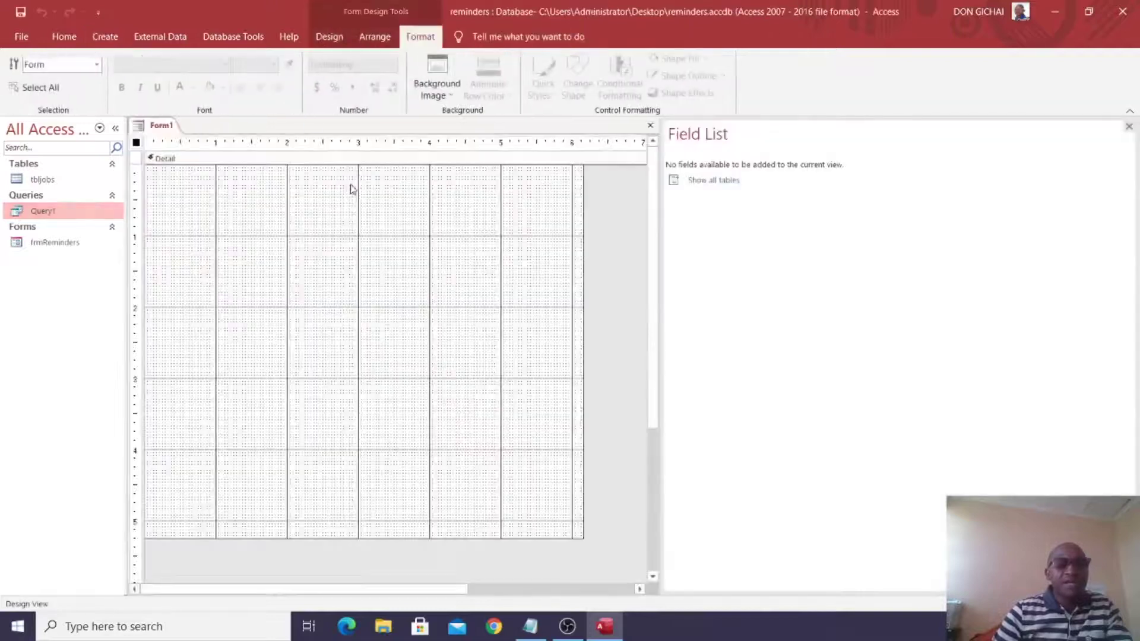
right_click(318, 229)
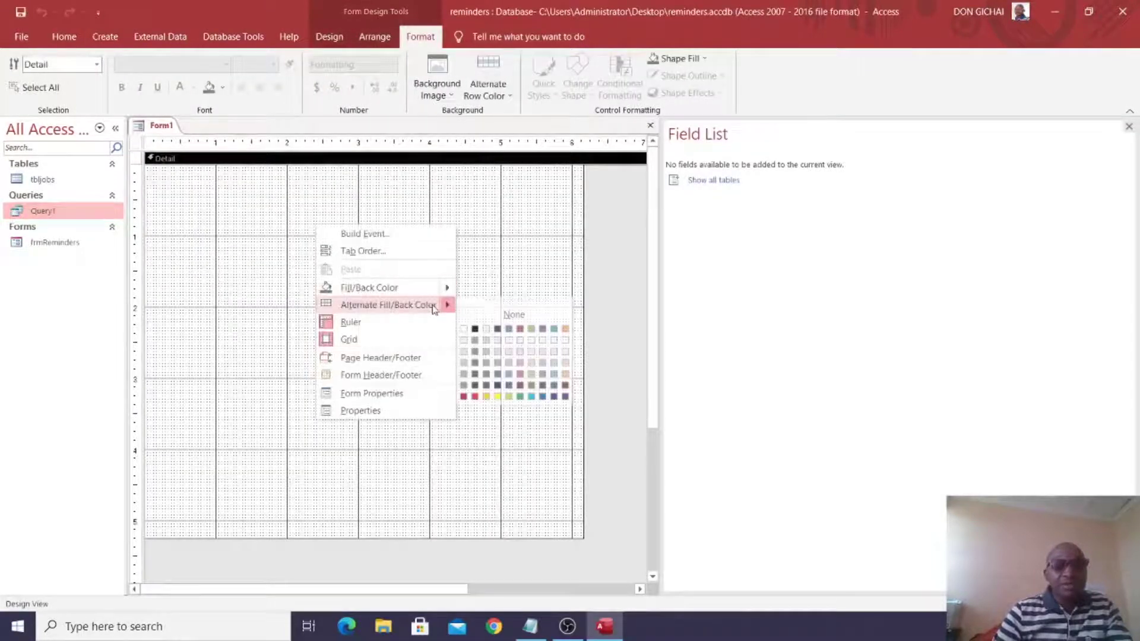
mouse_move(444, 291)
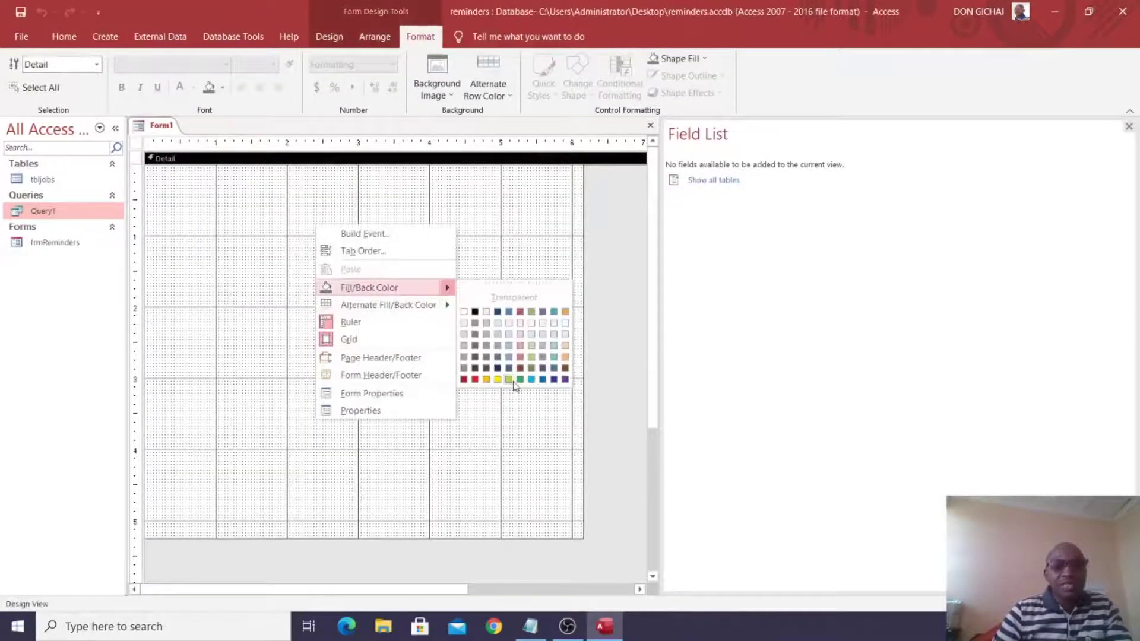
click(512, 381)
click(1128, 126)
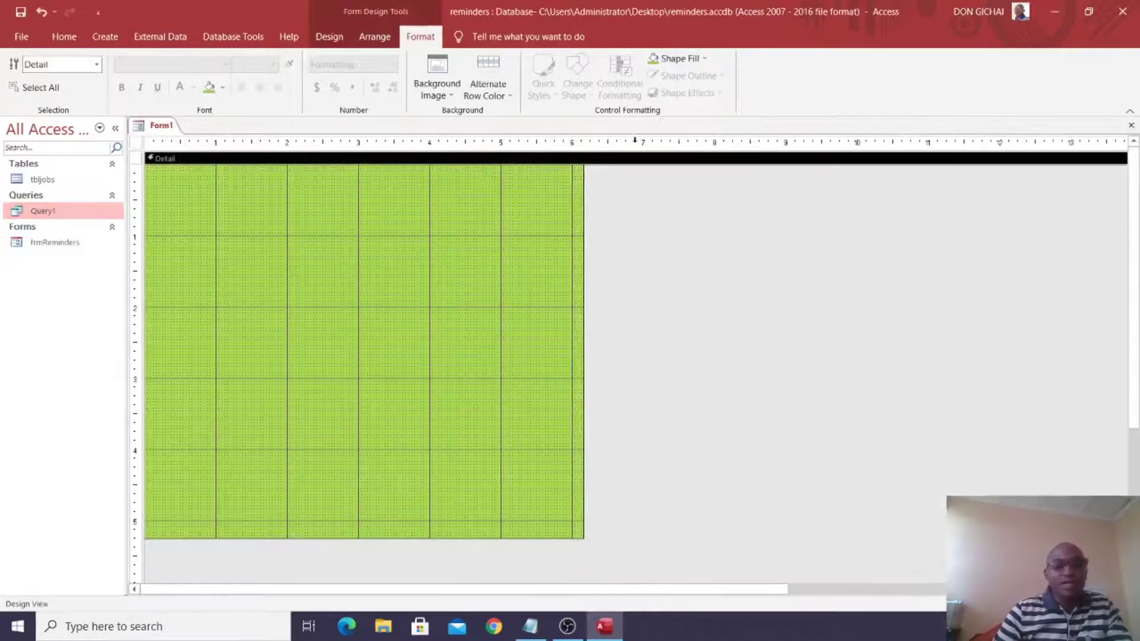
Step: Draw a label reading Dashboard near the top of the form
click(330, 36)
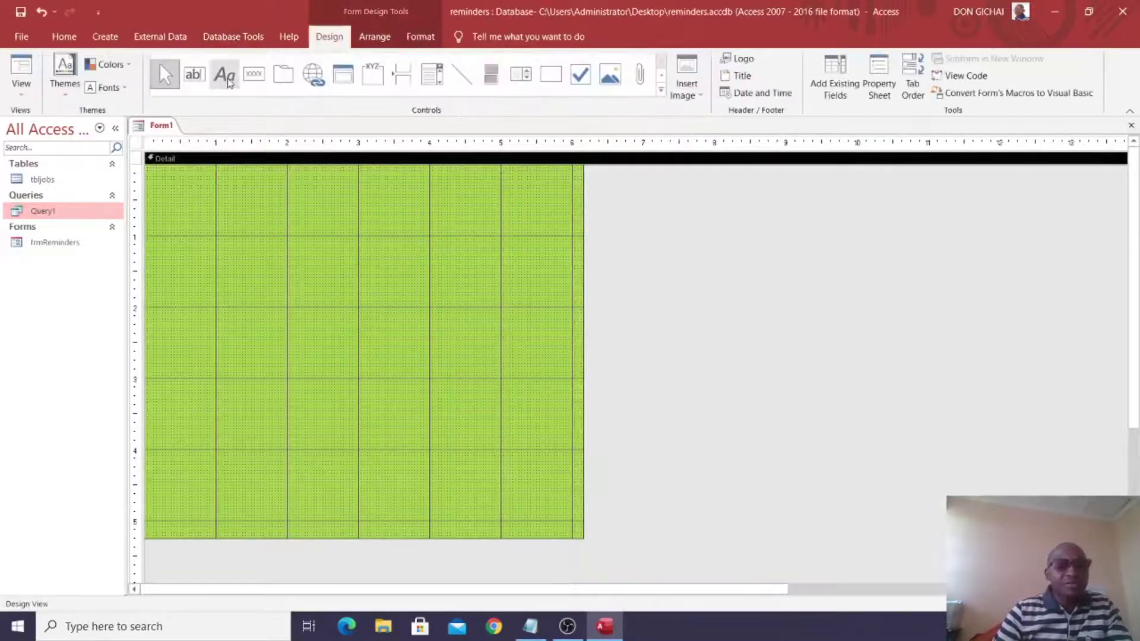
click(225, 74)
drag(192, 185, 490, 238)
text(ds)
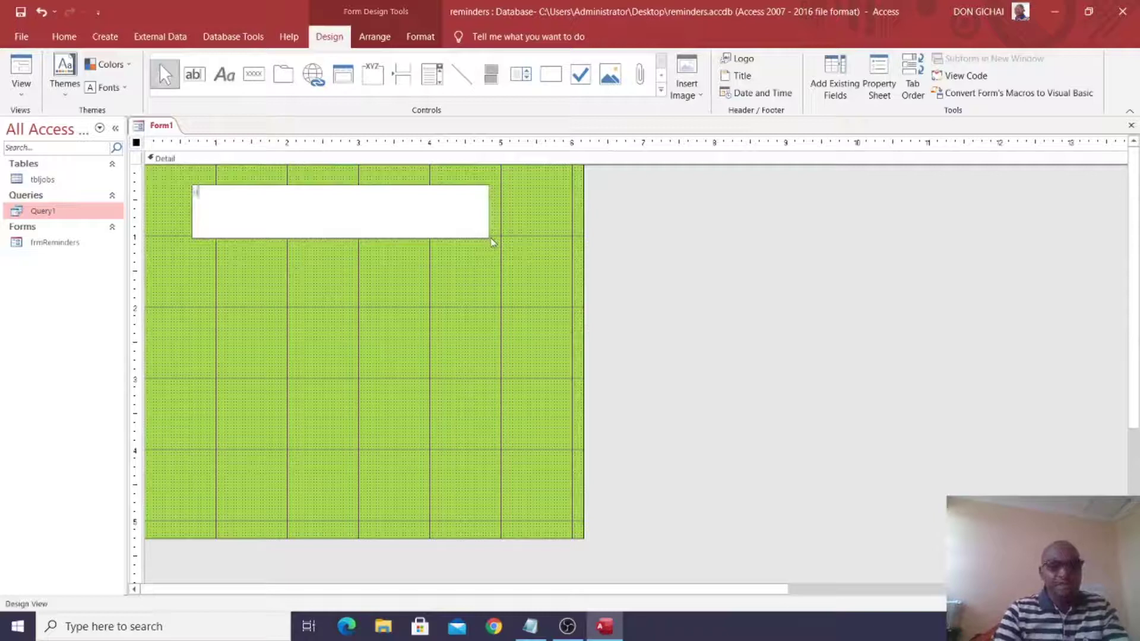
key(BackSpace)
key(BackSpace)
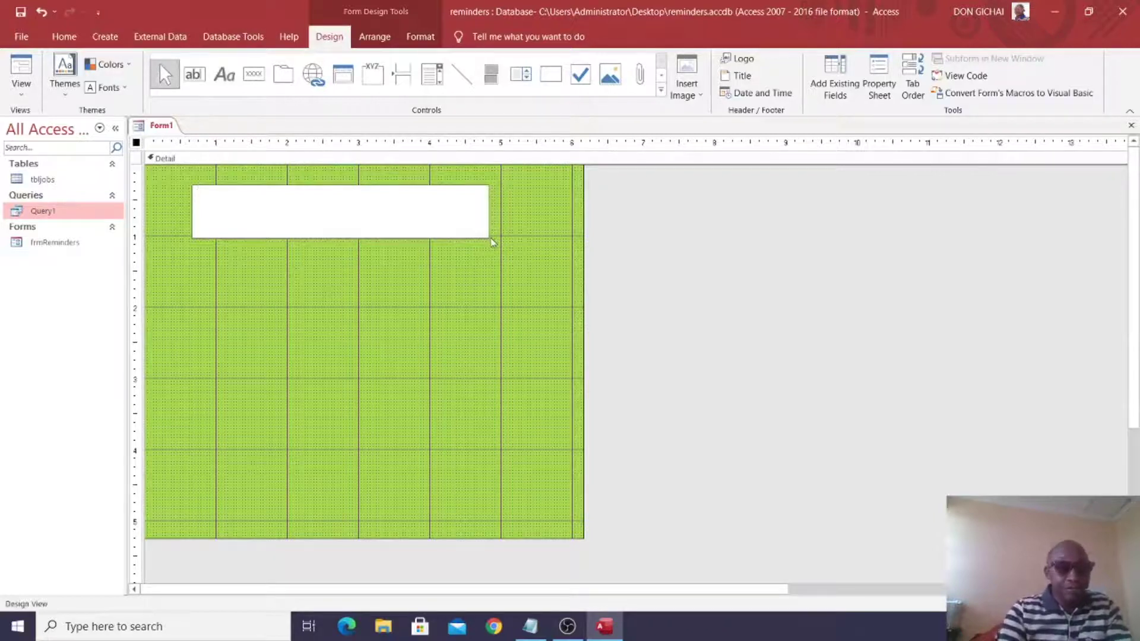
text(Dash)
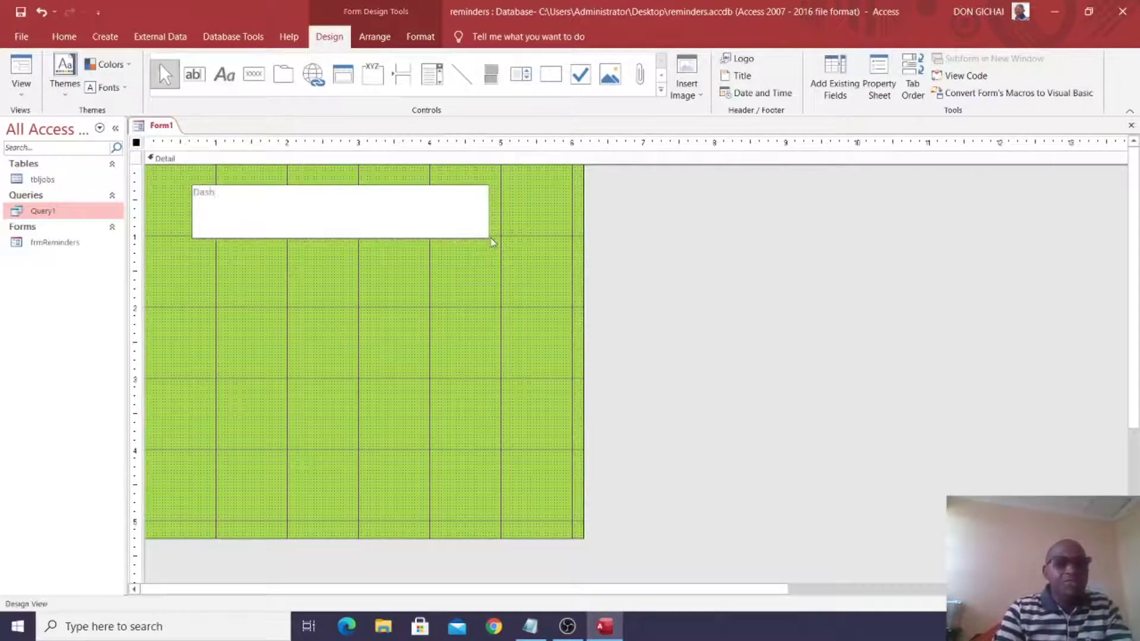
text(board)
click(491, 272)
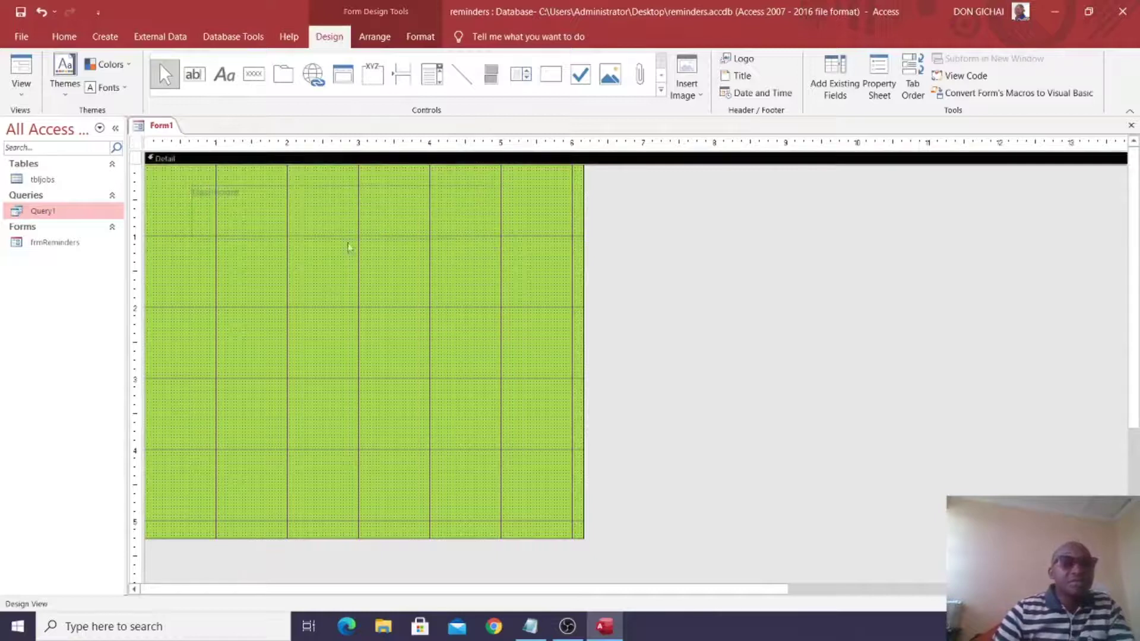
Step: Format the Dashboard label as size 24 and bold
click(342, 229)
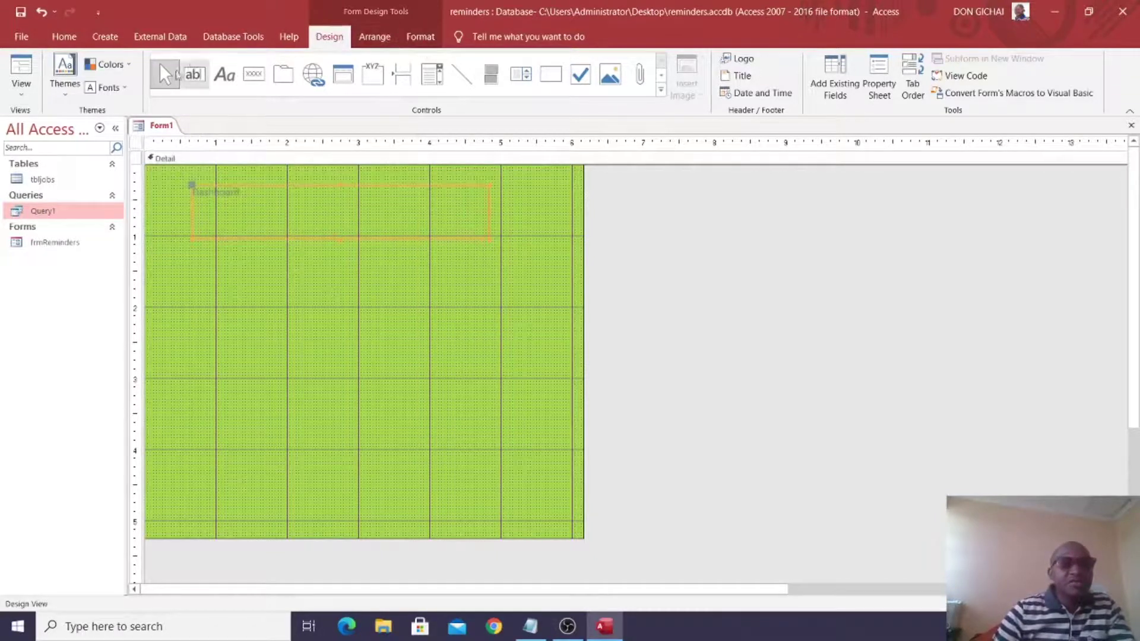
click(420, 36)
click(274, 65)
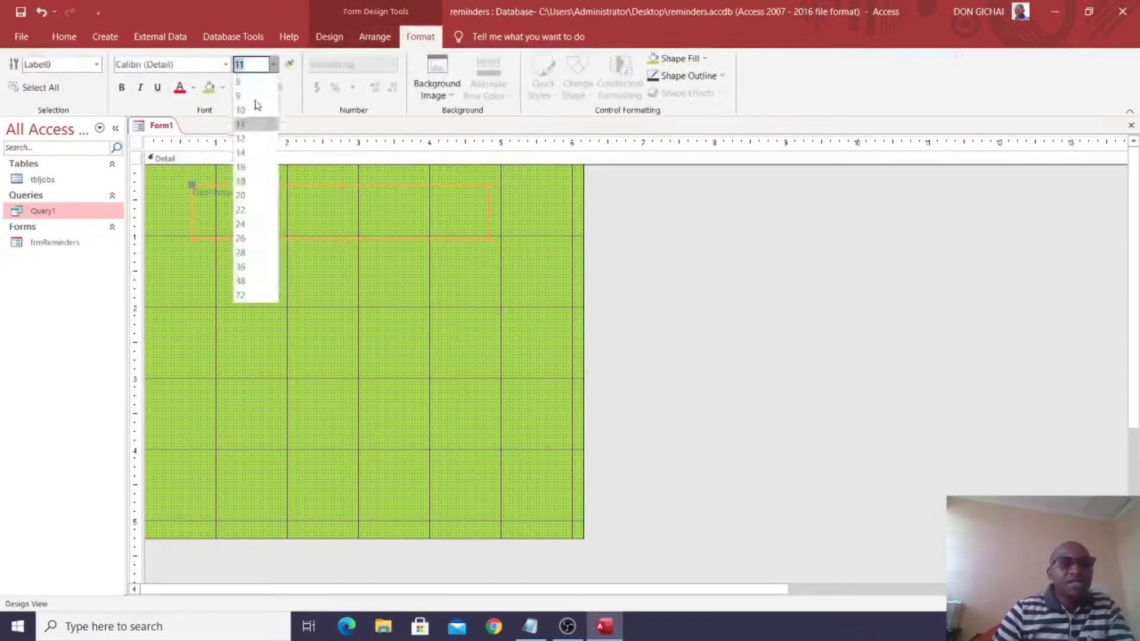
click(249, 196)
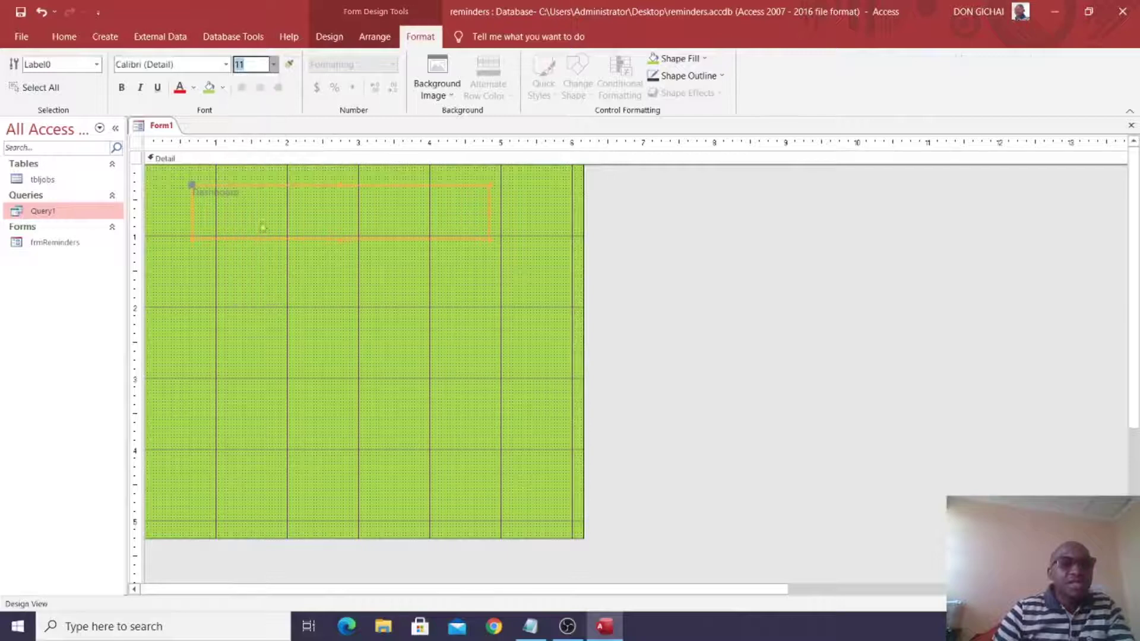
click(121, 88)
click(319, 359)
Step: Save the form as dashboard
click(21, 11)
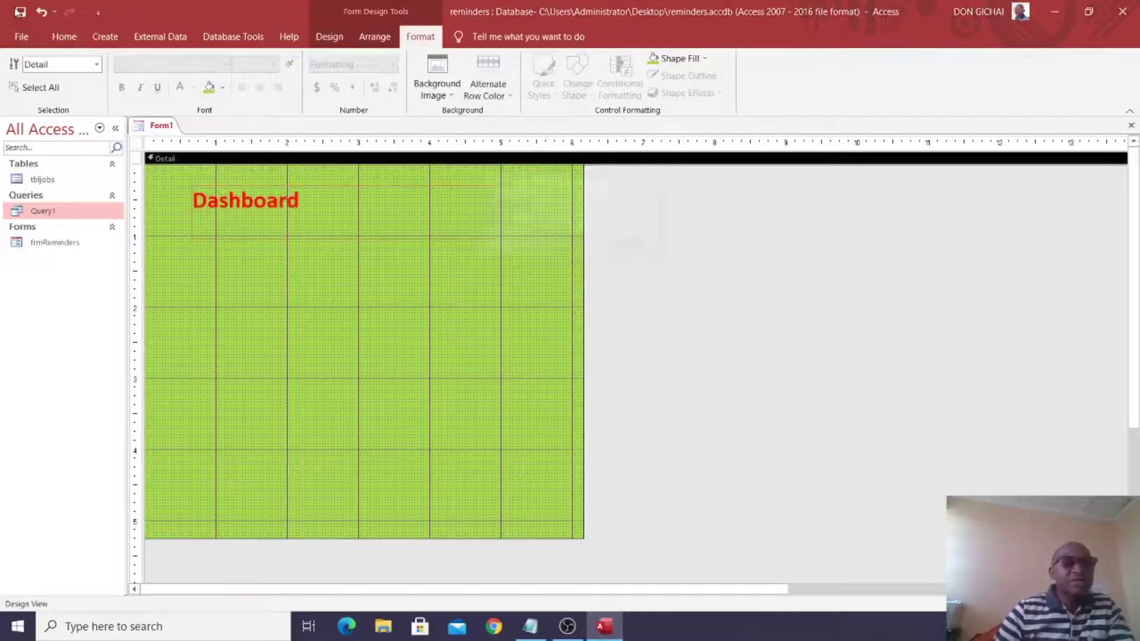
text(dashboard)
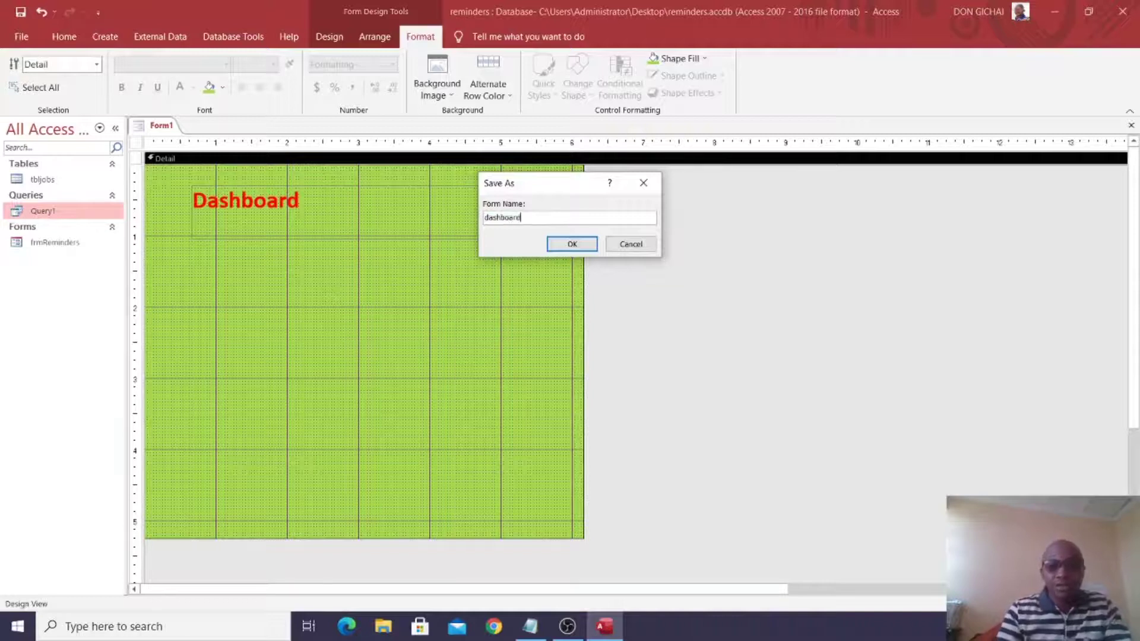
key(Return)
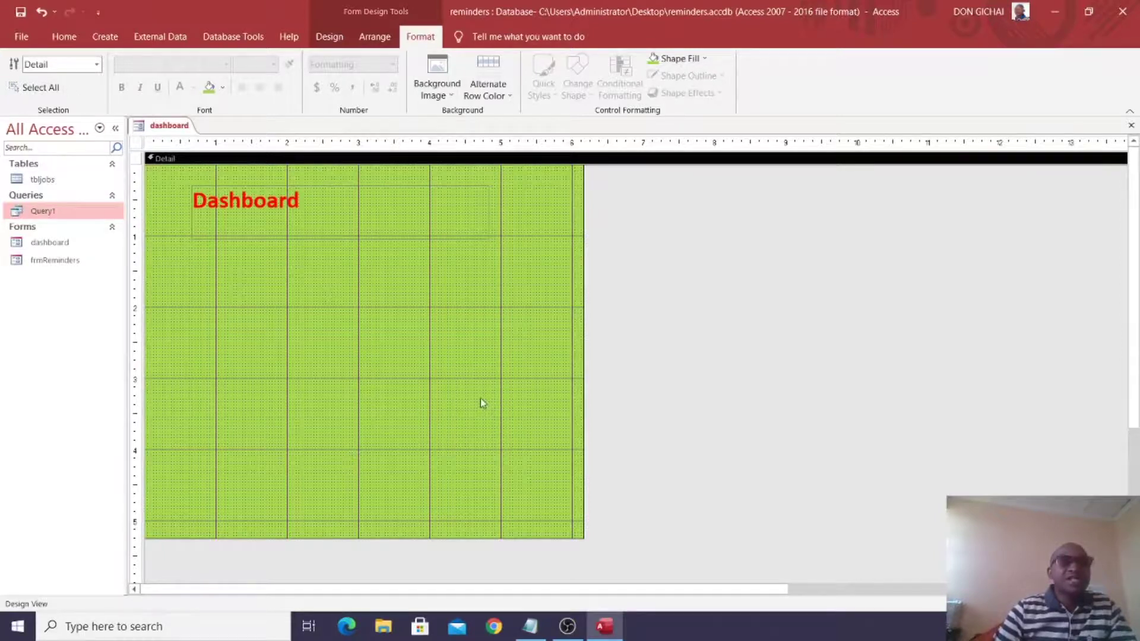
Step: View the dashboard form in Form View, check frmReminders' records, then close frmReminders
click(55, 39)
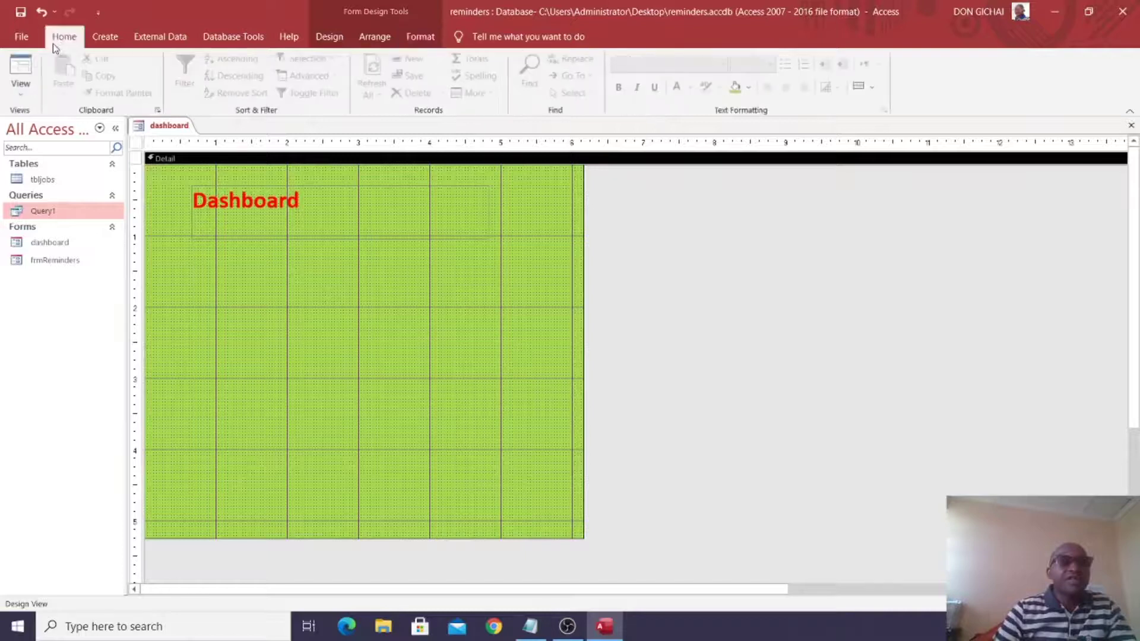
click(21, 70)
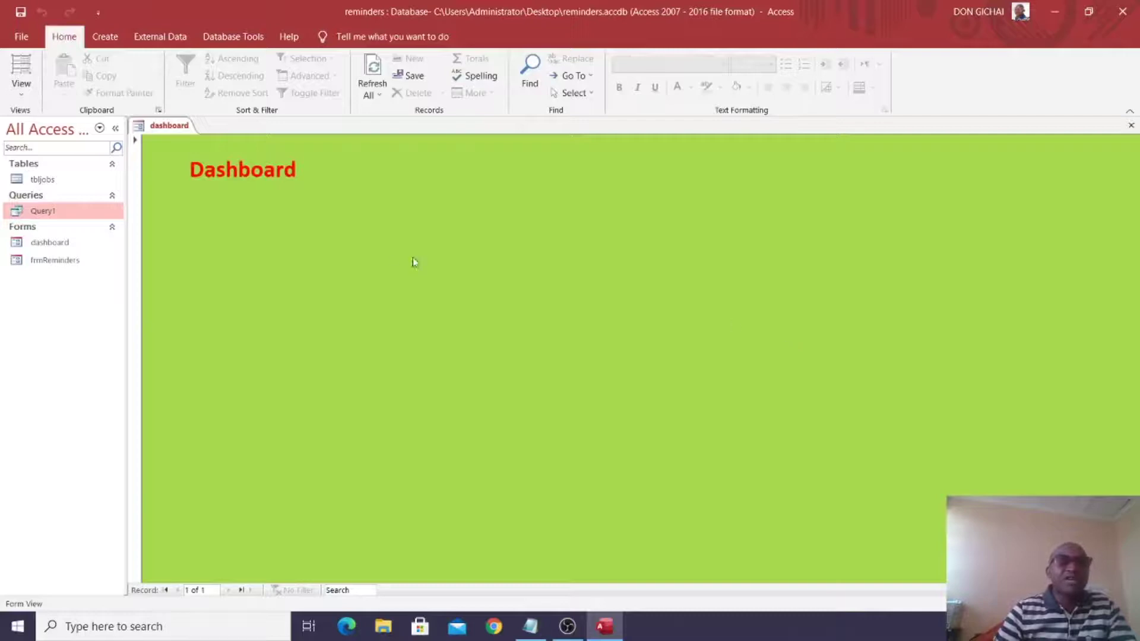
double_click(42, 260)
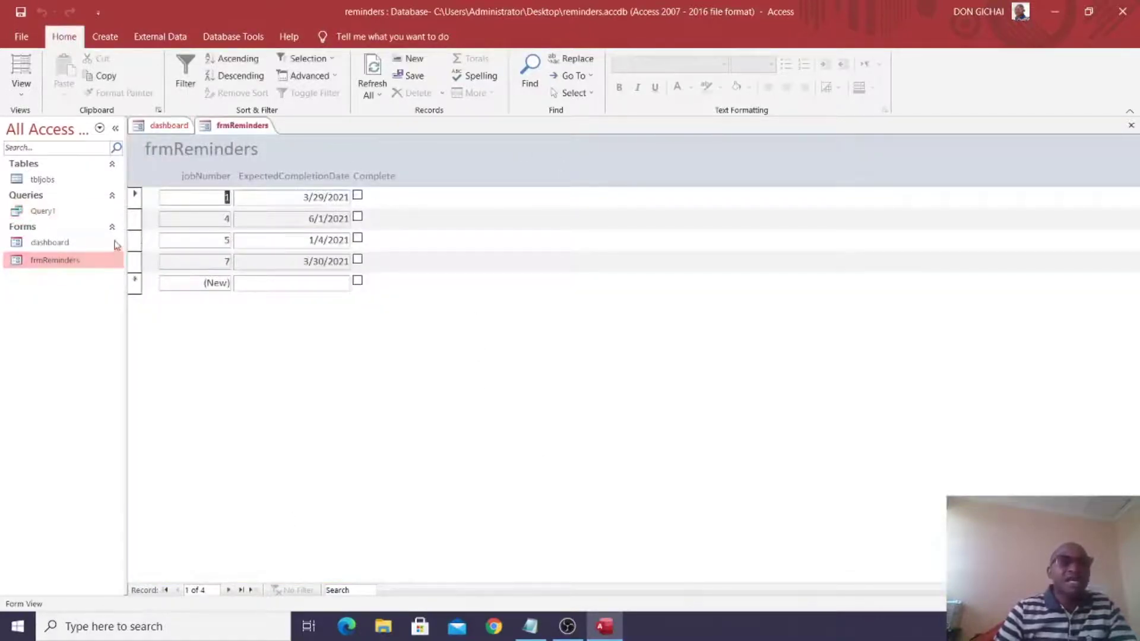
click(1128, 126)
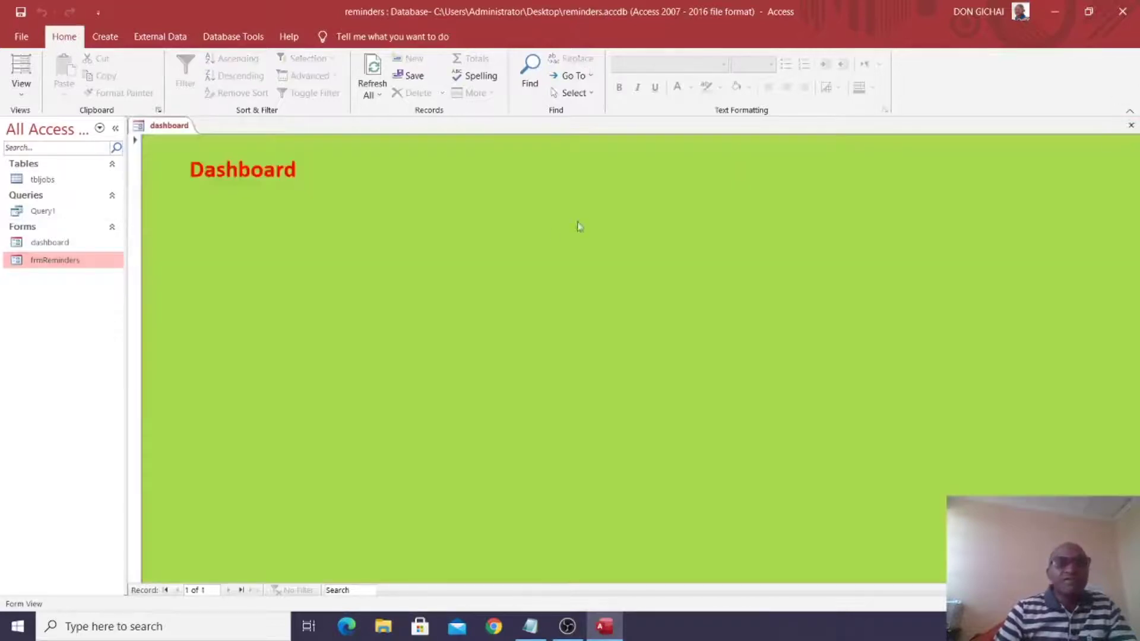
click(531, 627)
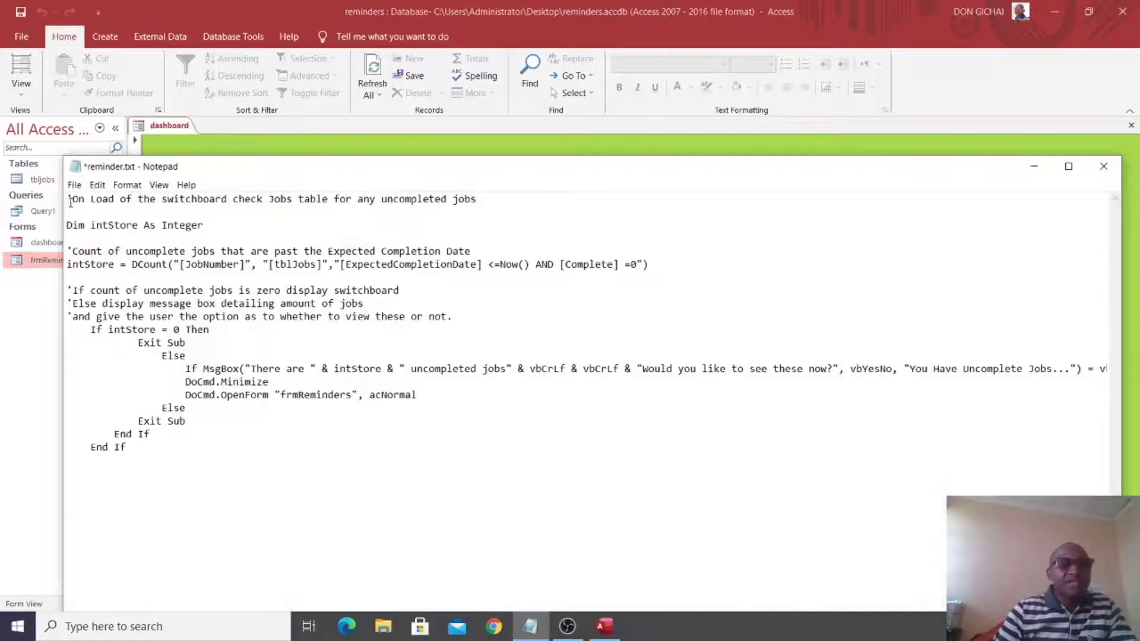
Step: Select all the reminder code in Notepad, cancel closing the file, and minimize Notepad
drag(68, 197, 182, 449)
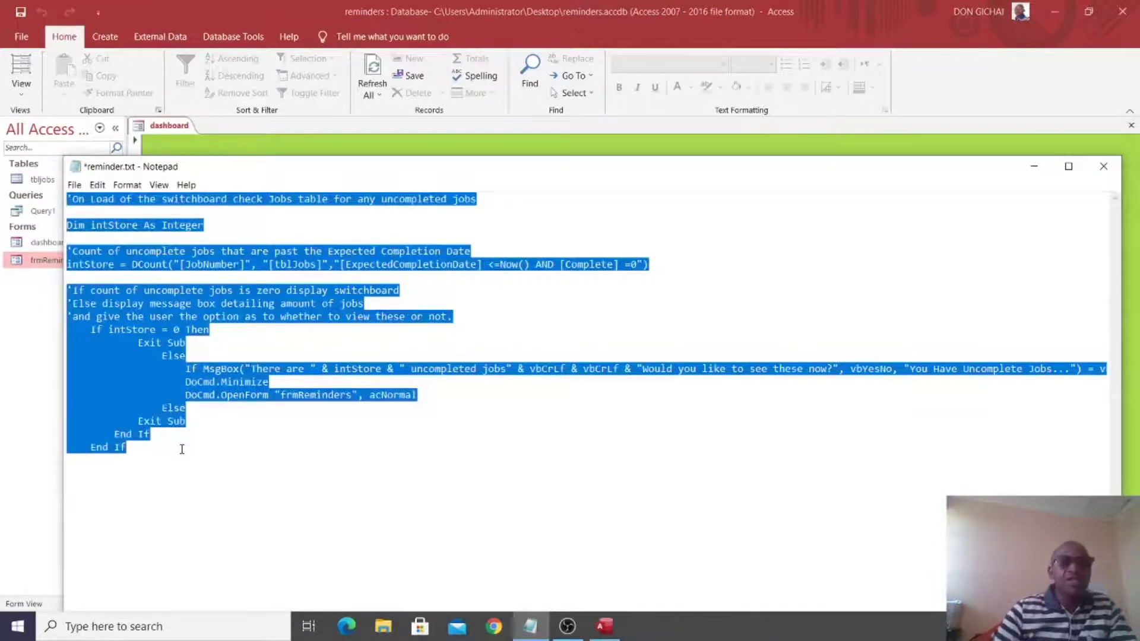
click(1103, 166)
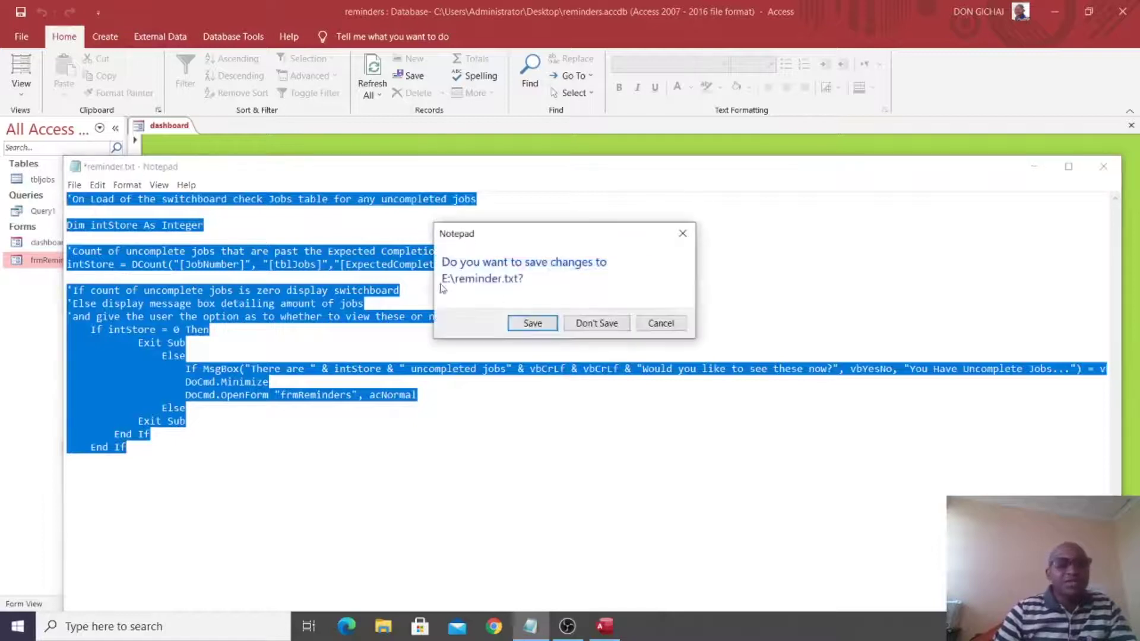
click(661, 323)
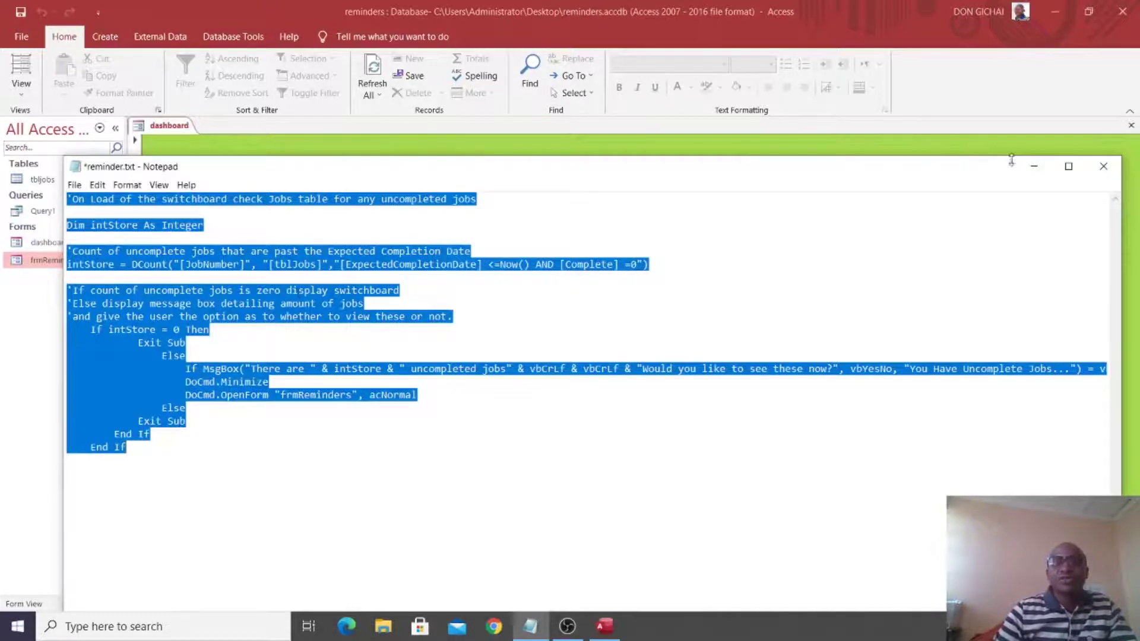
click(1033, 167)
Step: In Design View, set the dashboard form's On Load event to [Event Procedure] and open its VBA code
right_click(261, 229)
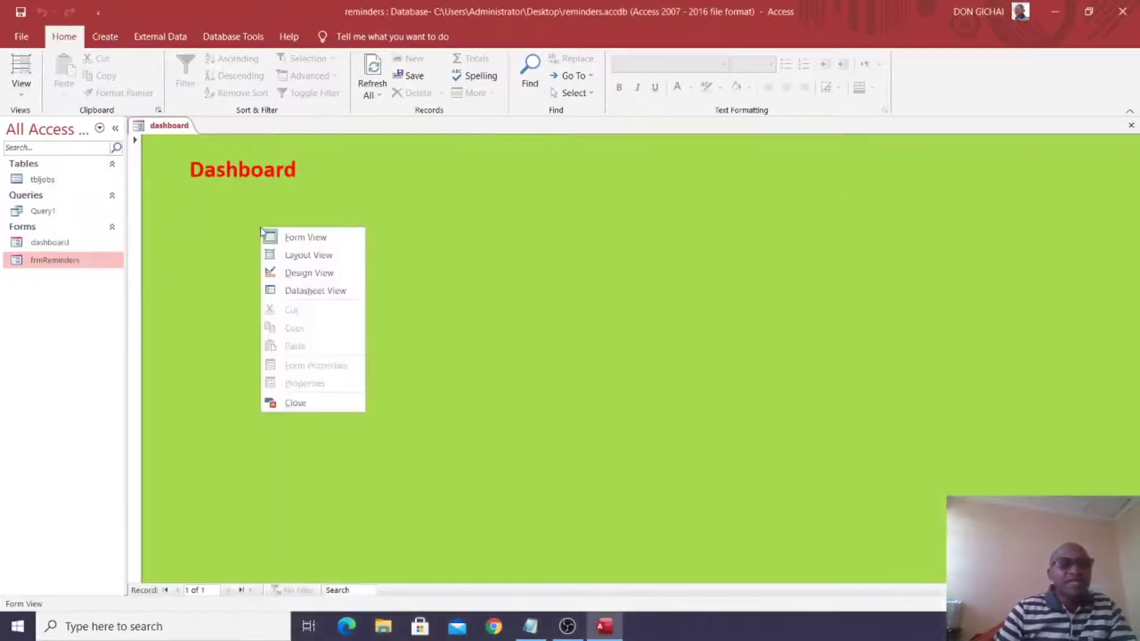
click(310, 273)
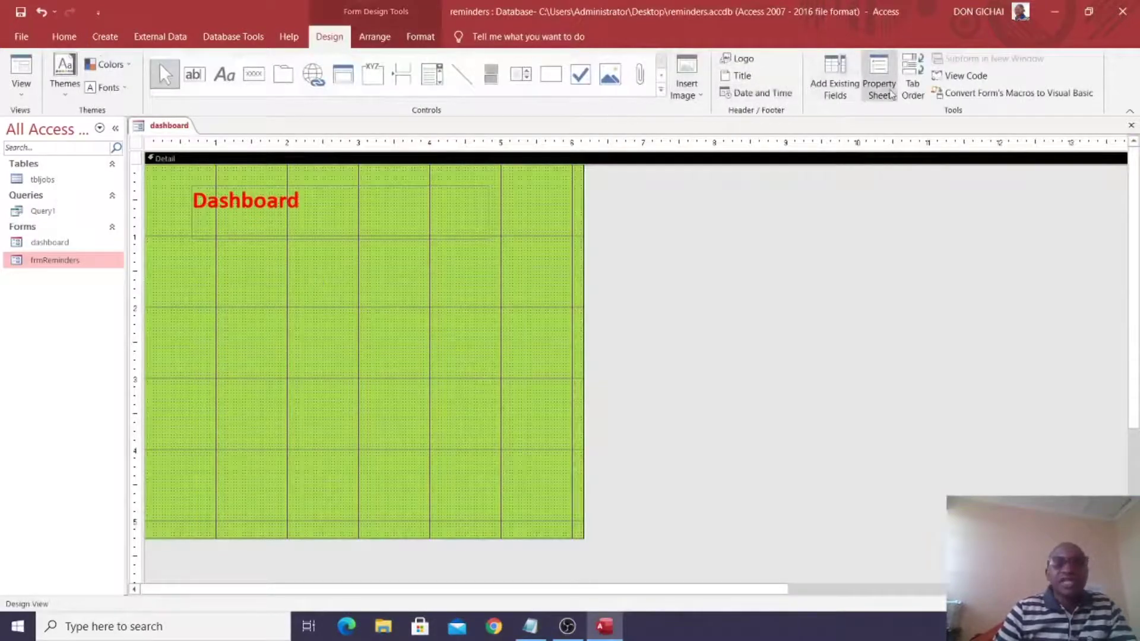
click(879, 80)
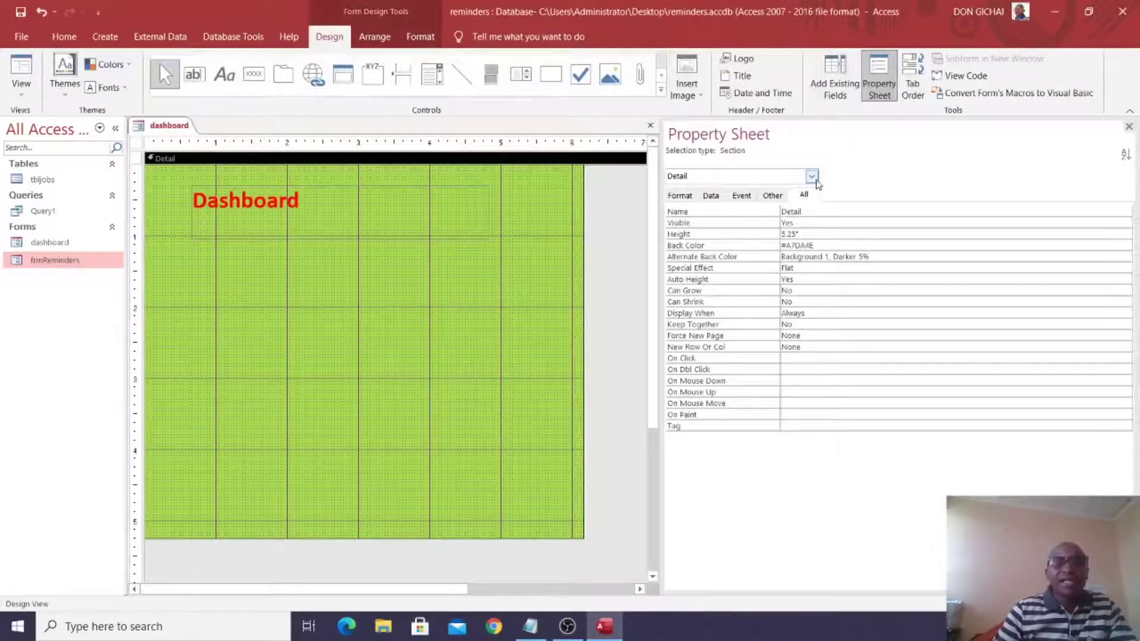
click(811, 176)
click(717, 205)
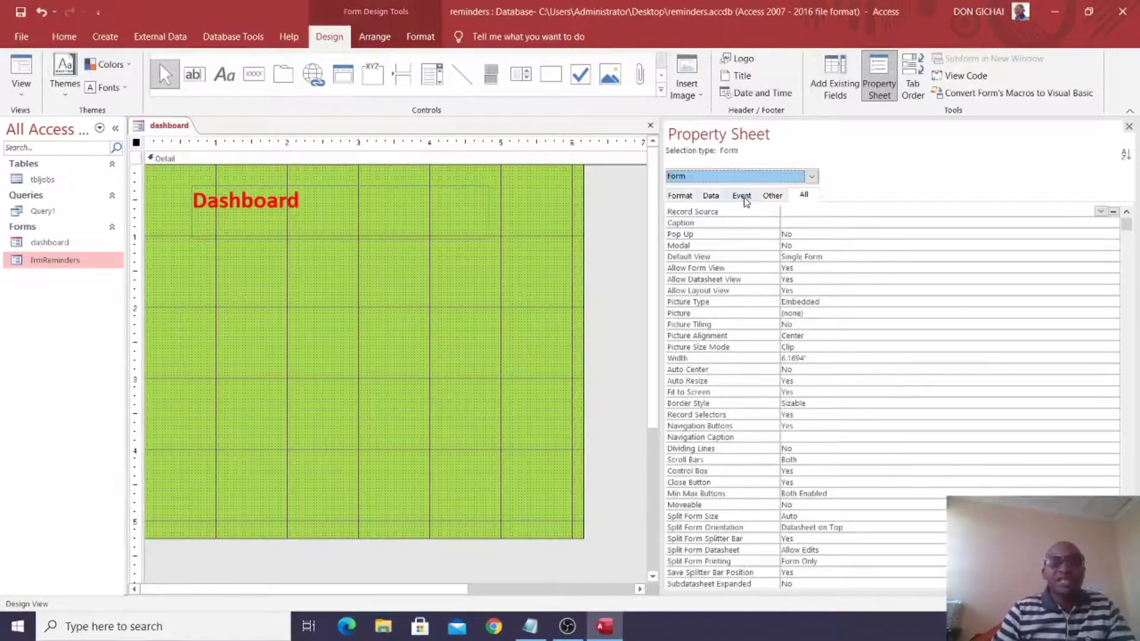
click(743, 196)
click(796, 224)
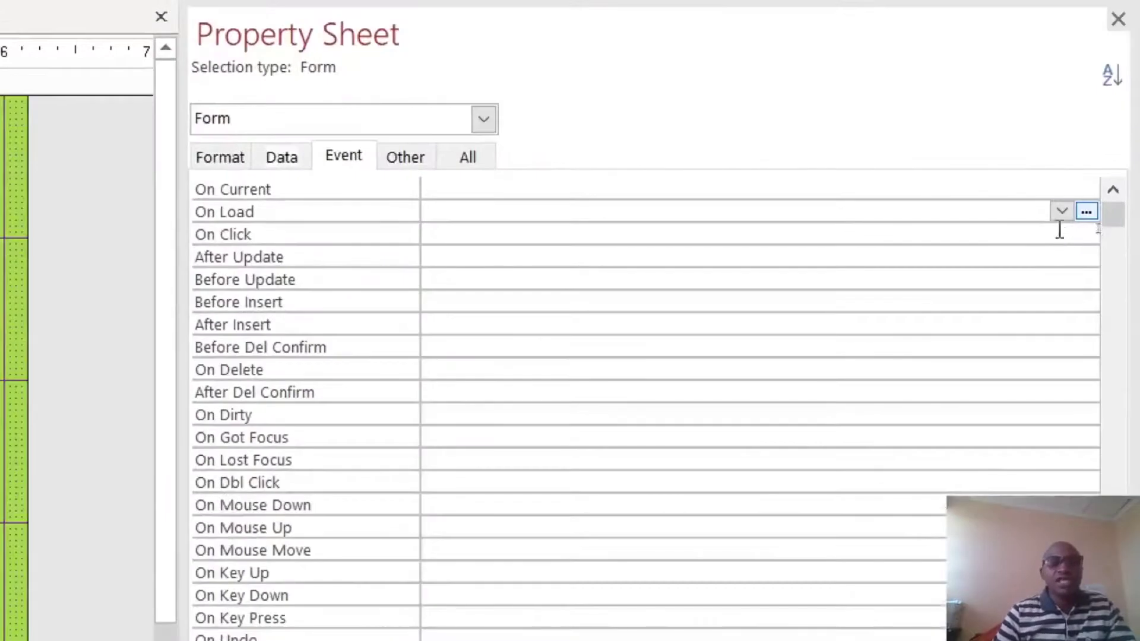
click(1062, 210)
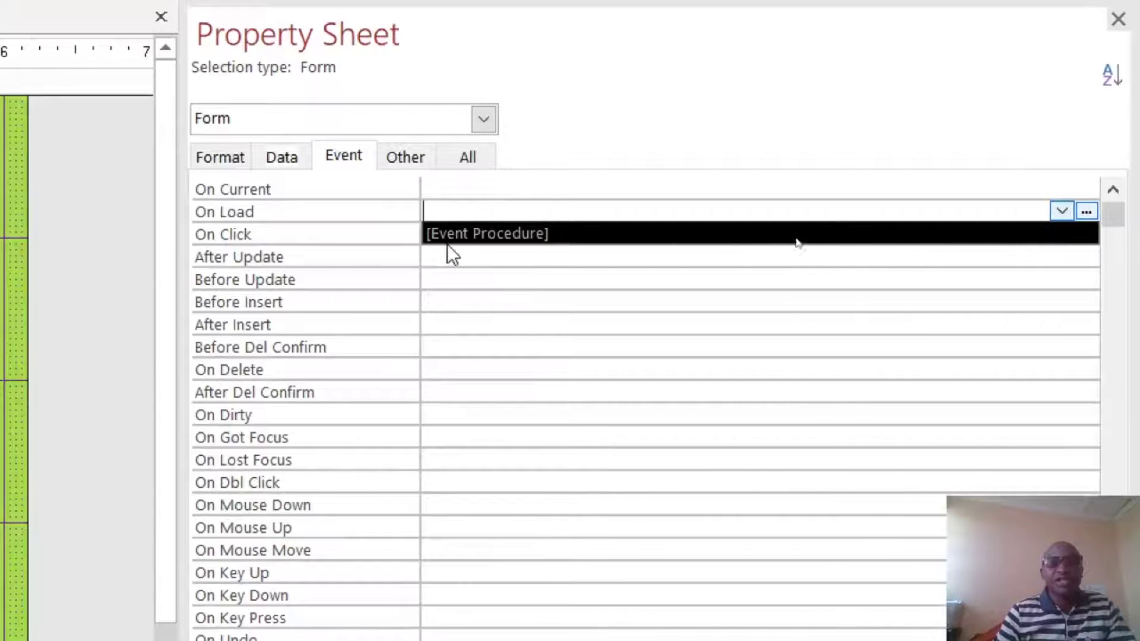
click(470, 235)
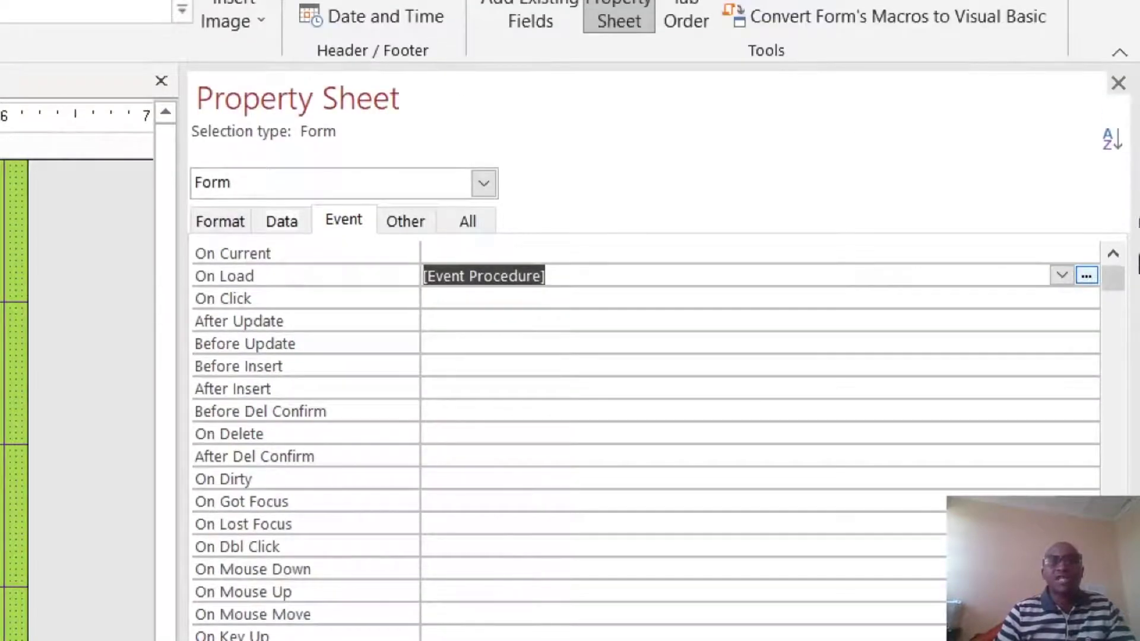
click(1088, 276)
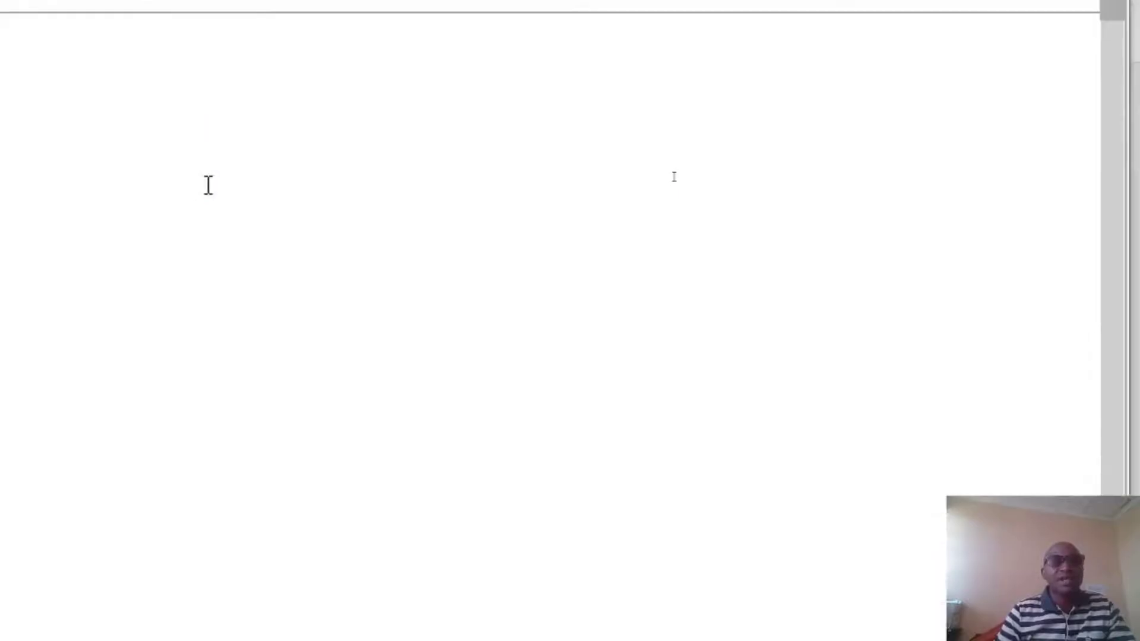